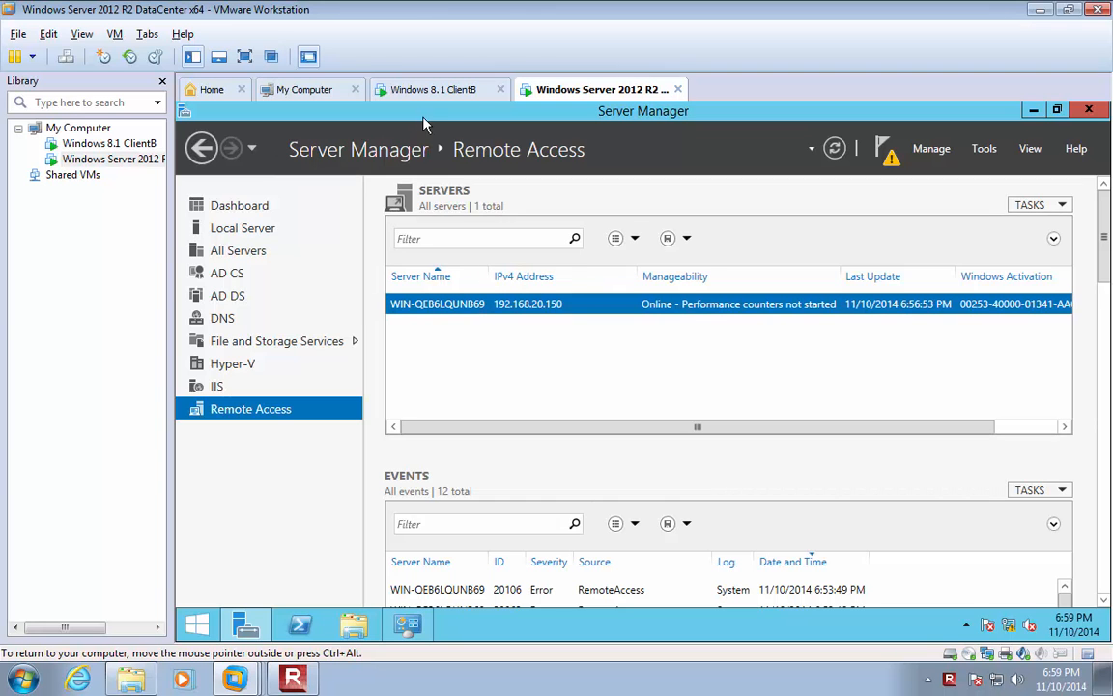
Step: Return to Server Manager's Remote Access page and open the server row's context menu
click(196, 626)
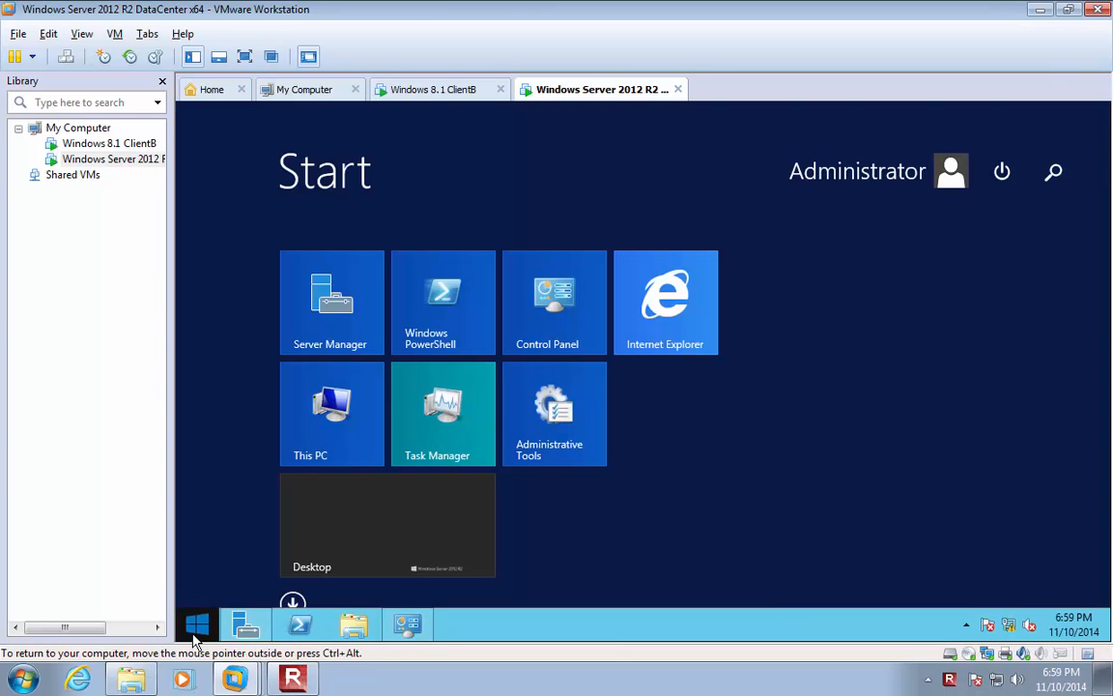
click(194, 637)
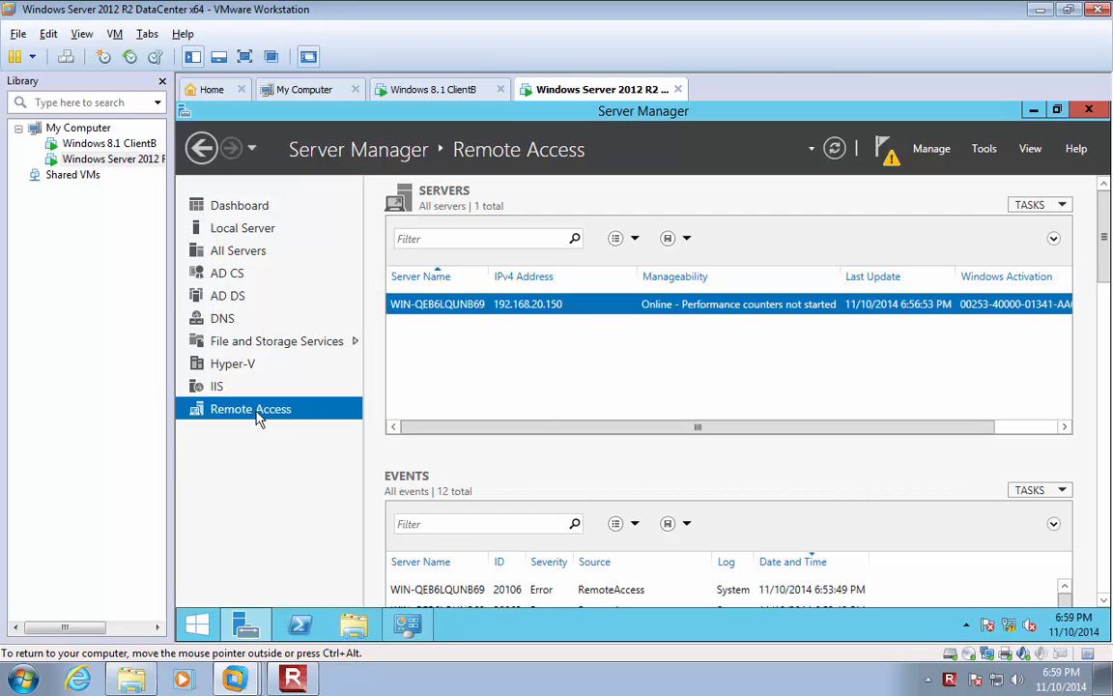
right_click(456, 306)
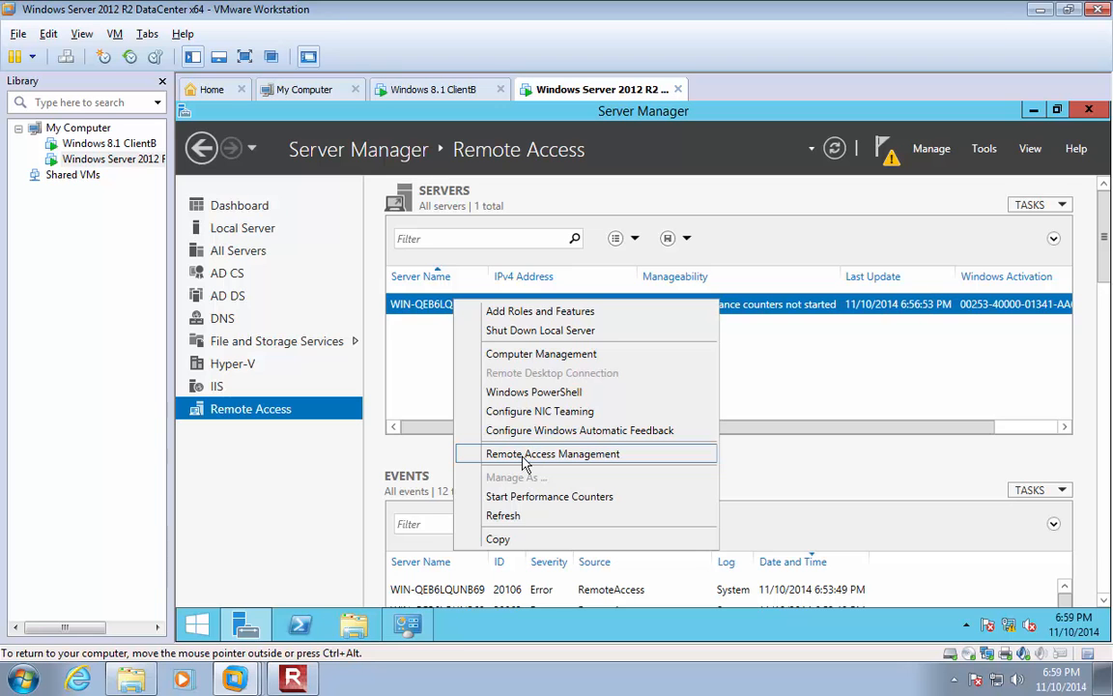
click(452, 306)
right_click(454, 307)
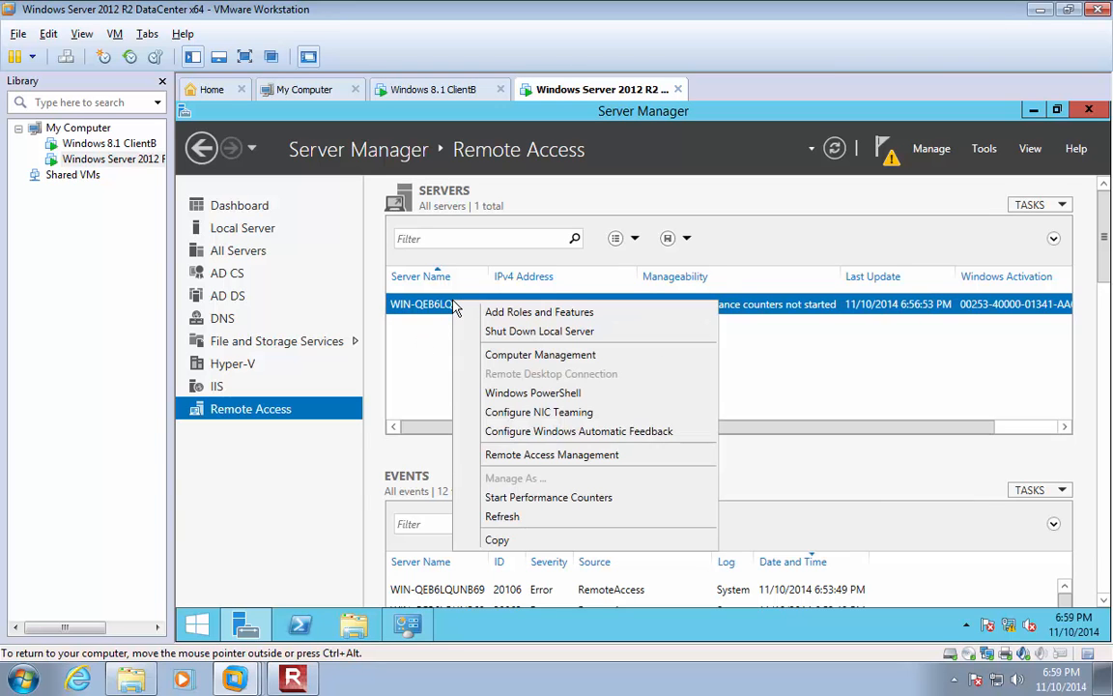
Step: Launch Remote Access Management, refresh the Dashboard to confirm healthy VPN status, and view Configuration > VPN
click(541, 458)
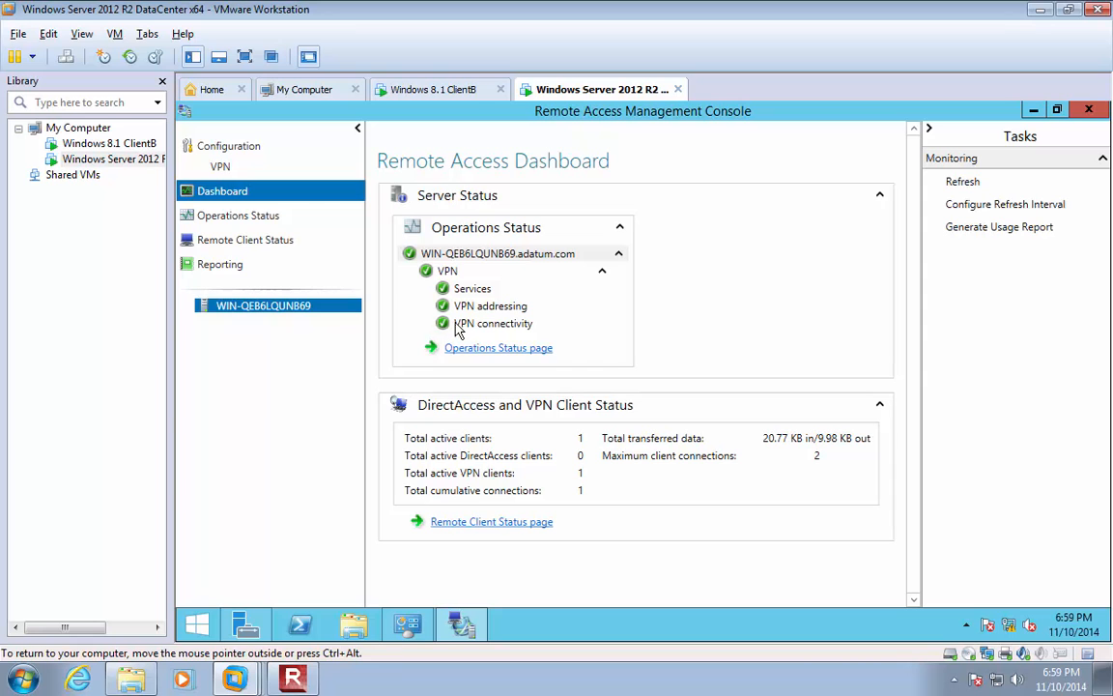
click(971, 184)
click(494, 325)
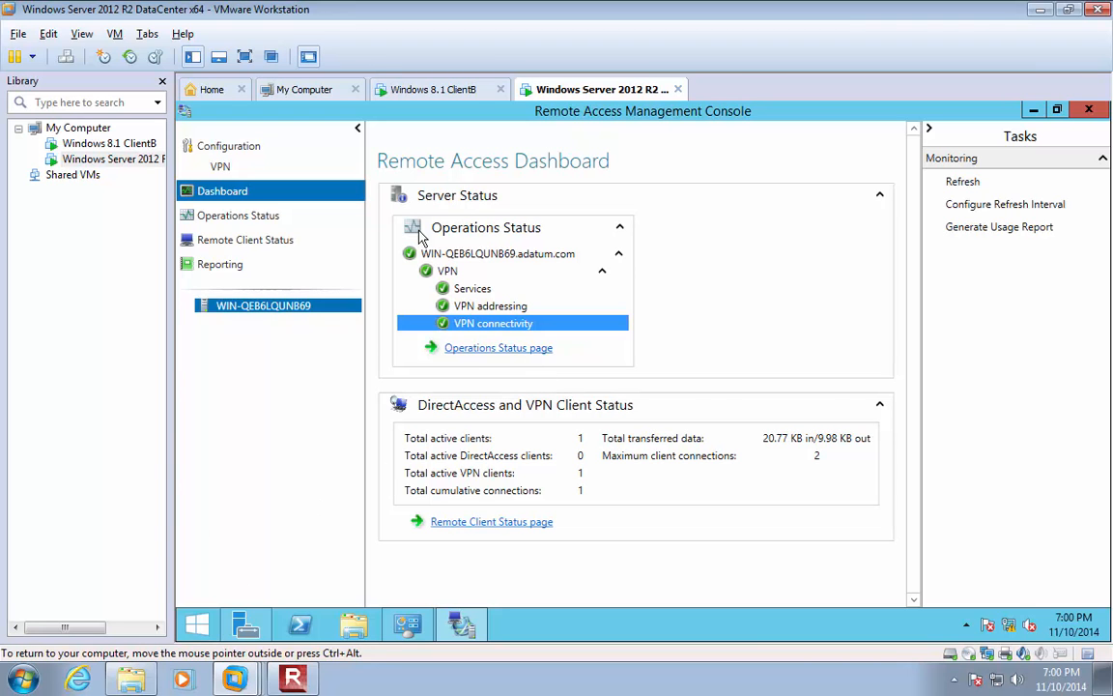
click(219, 169)
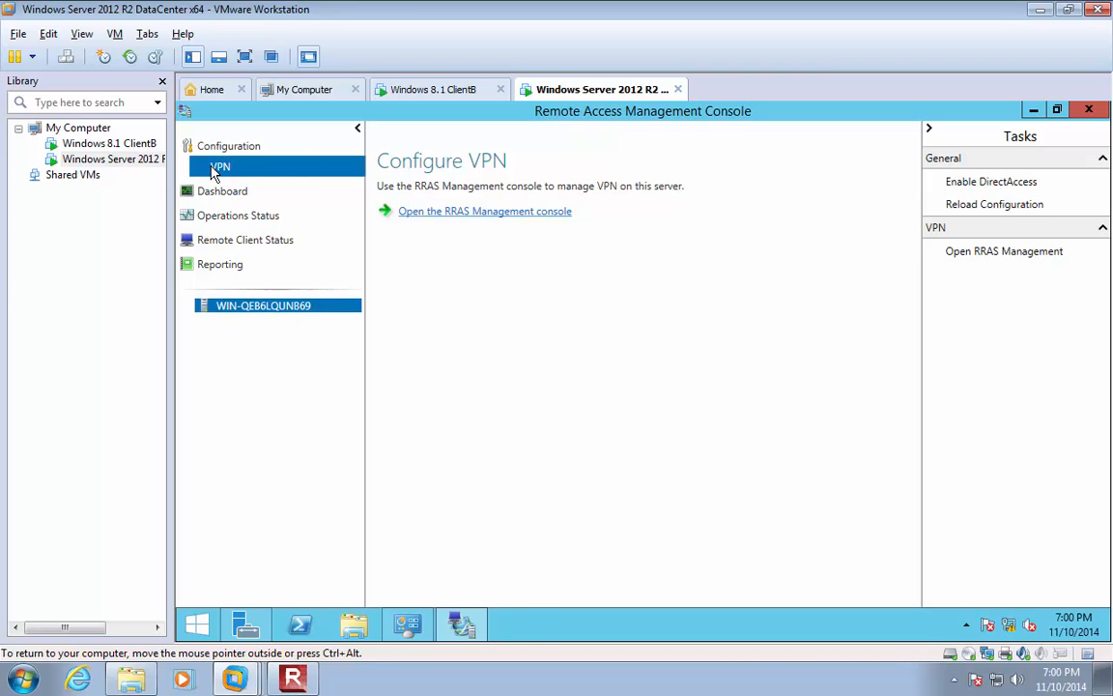
Step: Open the RRAS console and the WIN-QEB6LQUNB69 server's Properties dialog
click(472, 213)
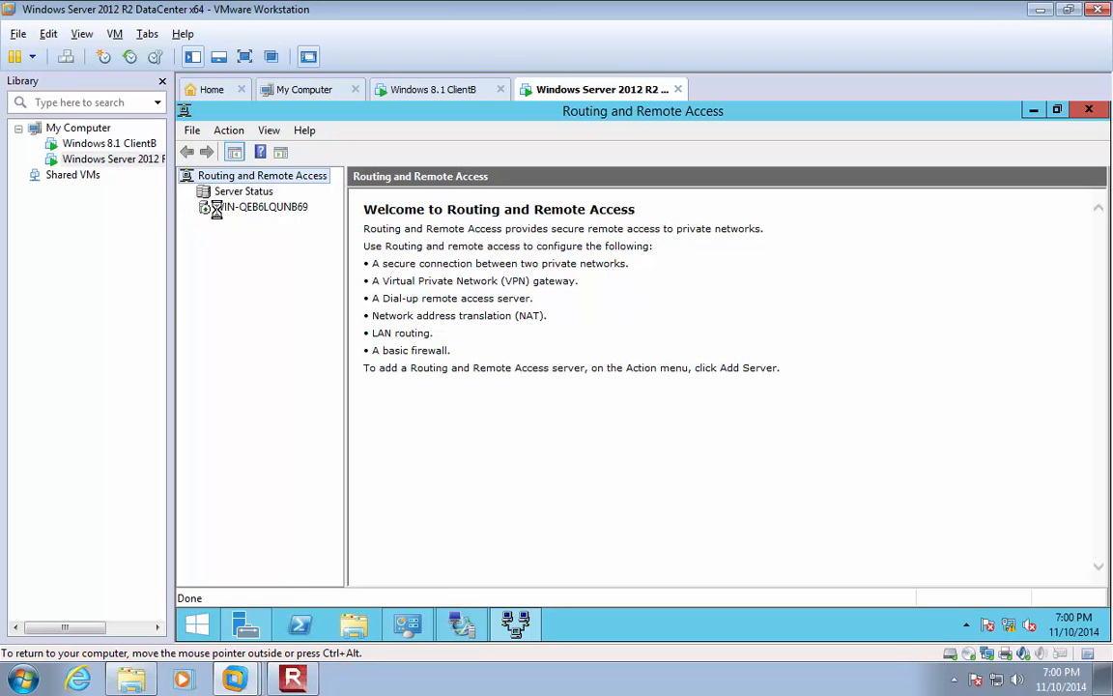
click(190, 206)
right_click(241, 209)
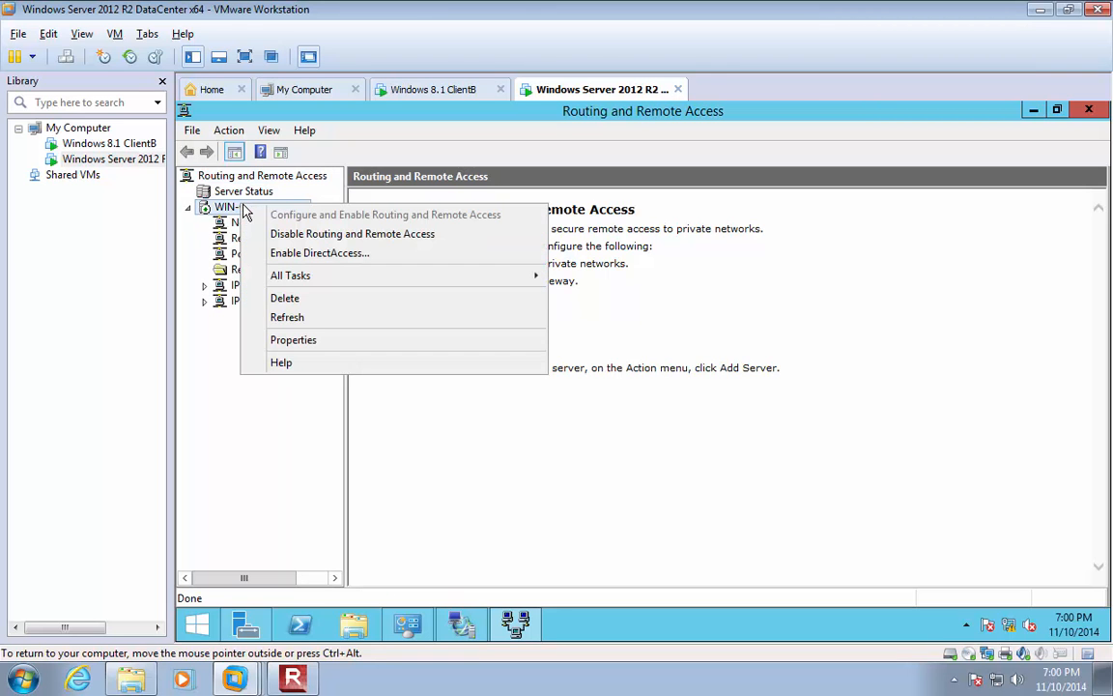
click(290, 340)
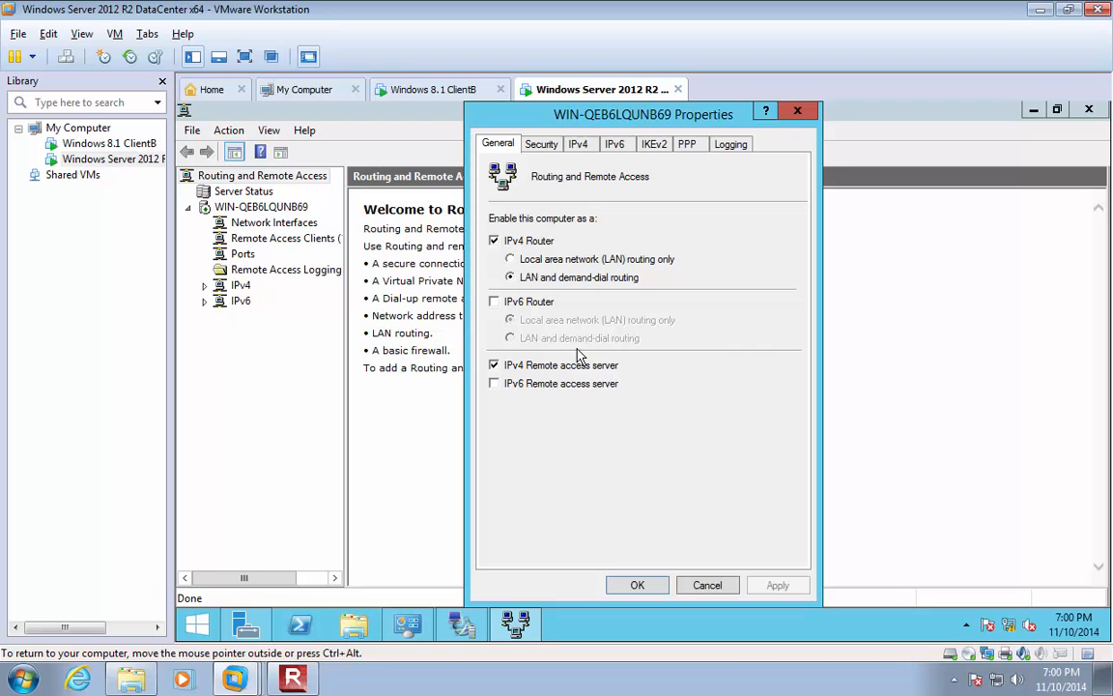
Step: Review the MS-CHAP v2 and CHAP authentication methods without changes, then view the IPv4 settings
click(543, 147)
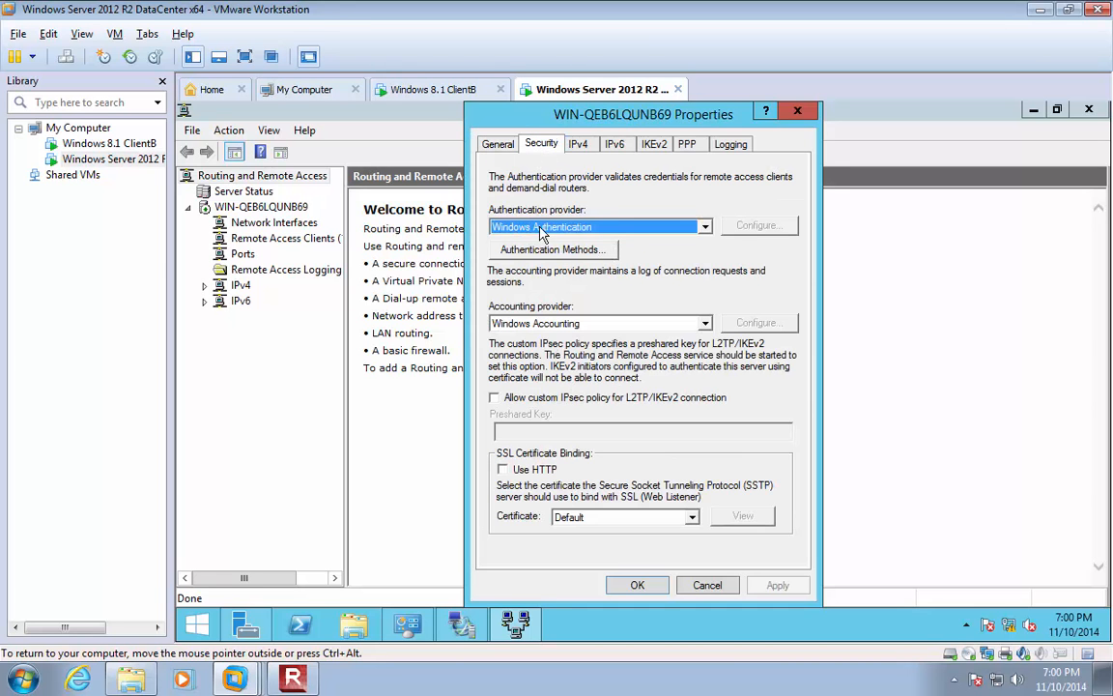
click(570, 250)
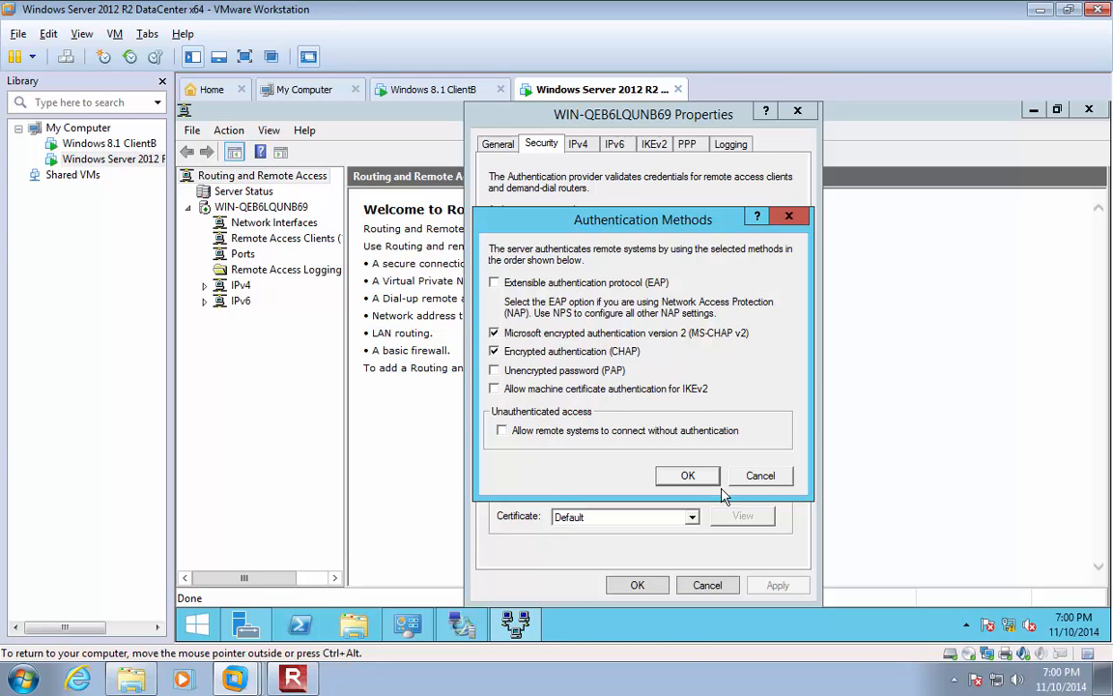
click(753, 476)
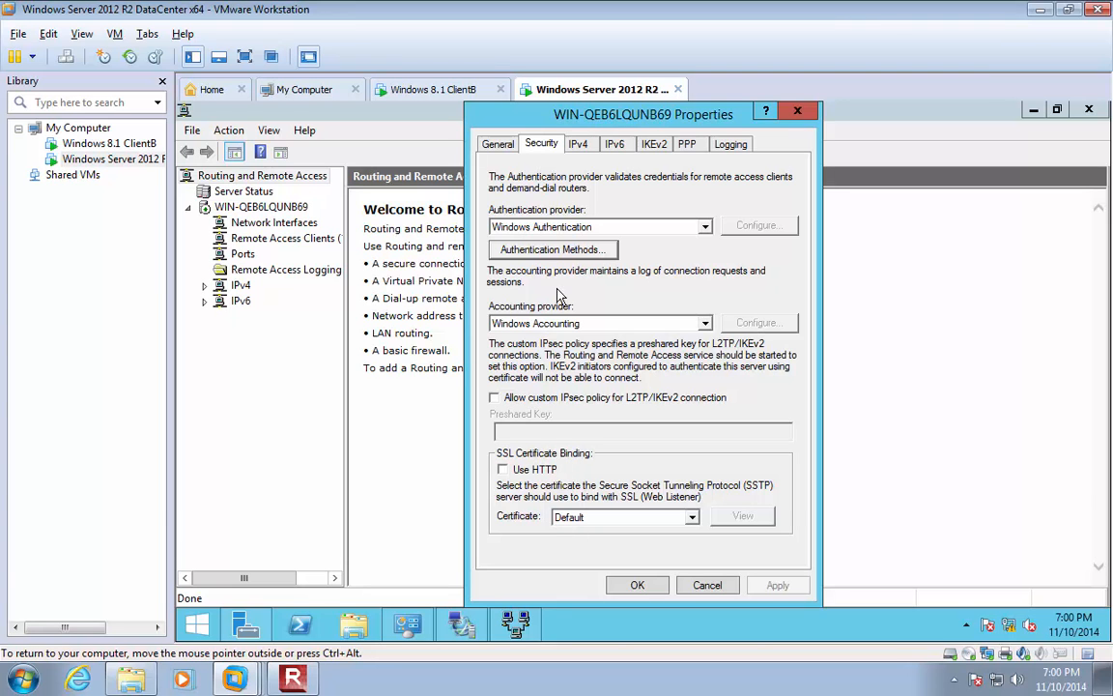
click(581, 145)
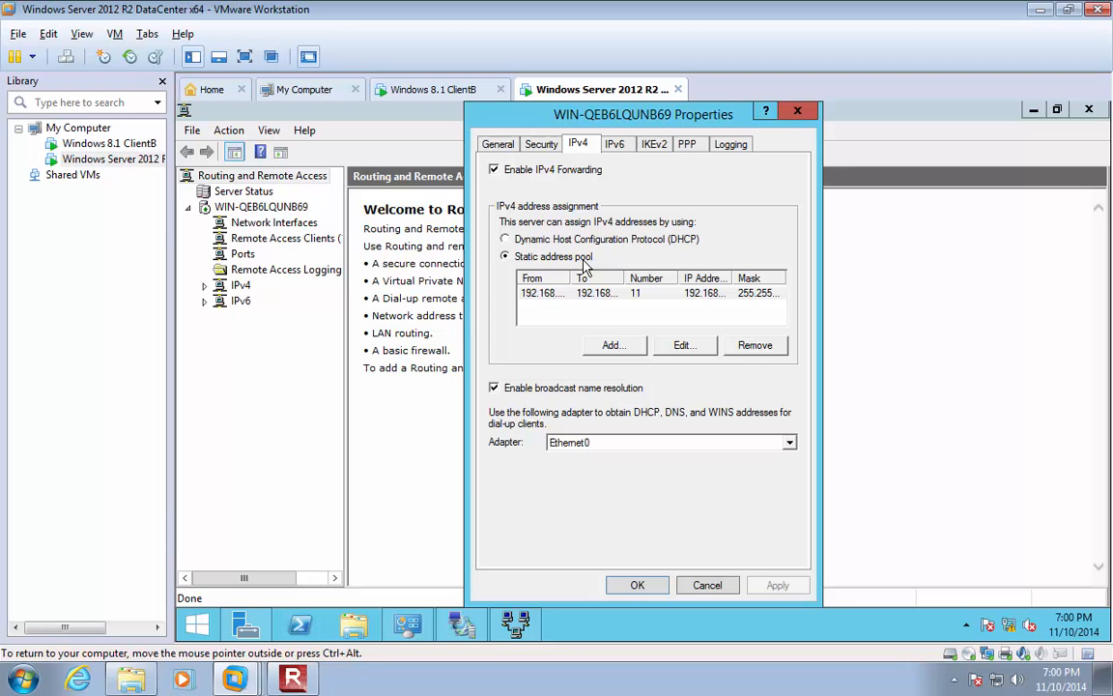
Step: Inspect the 192.168.20.200–192.168.20.210 static pool, keep Ethernet0 as adapter, then view IPv6 settings
click(679, 345)
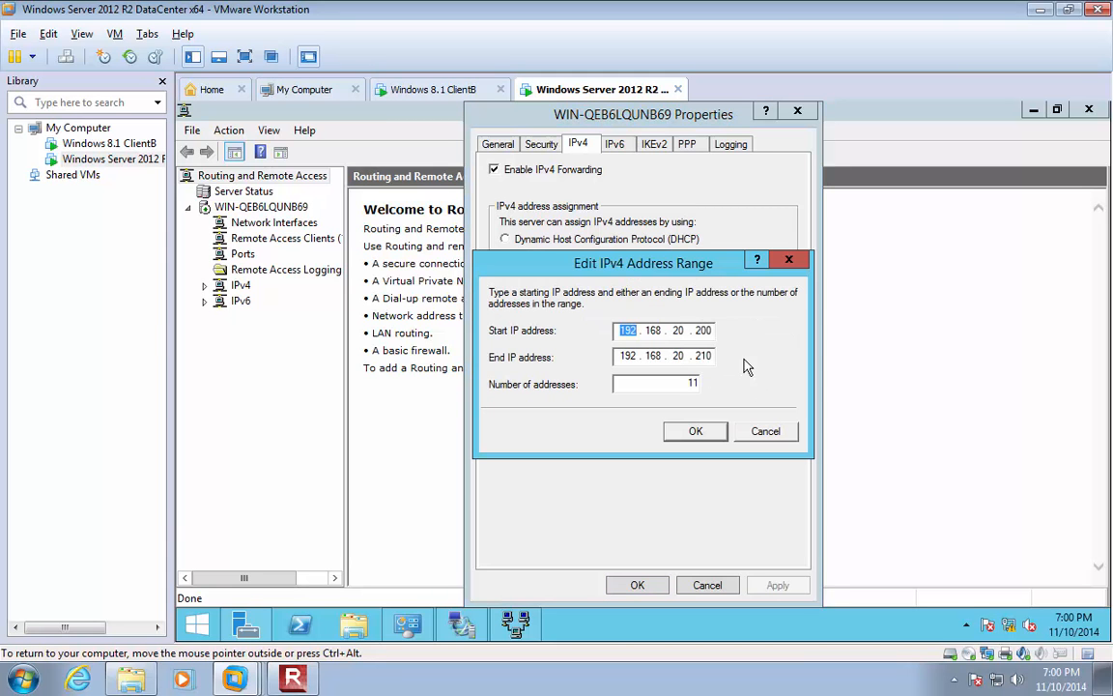
click(696, 432)
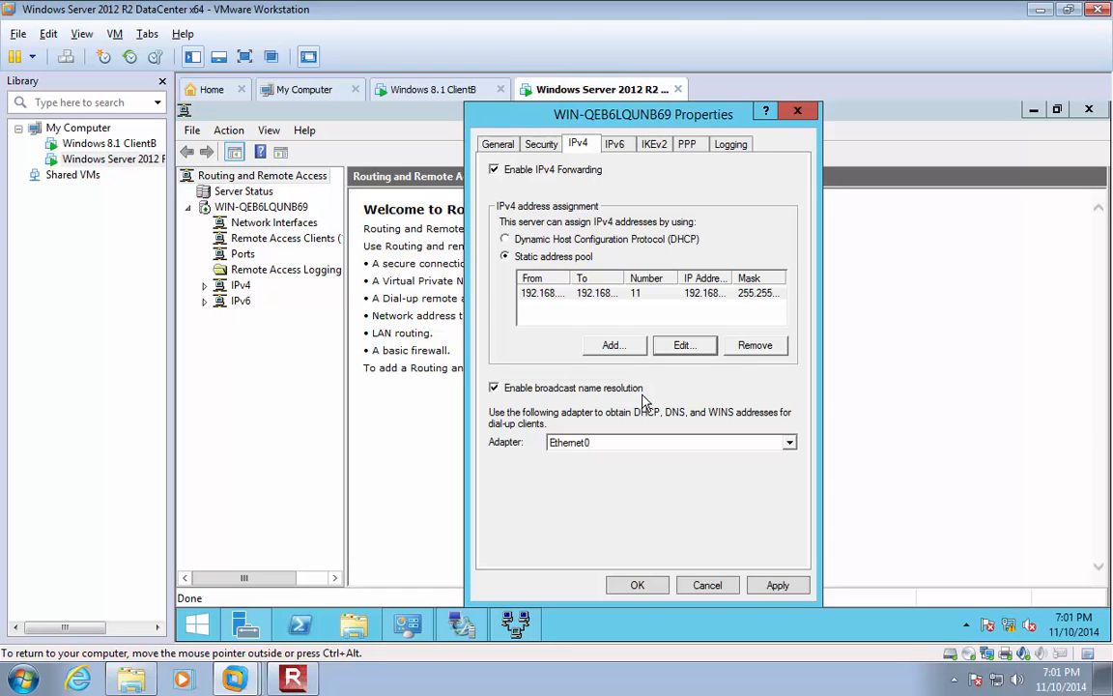
click(648, 450)
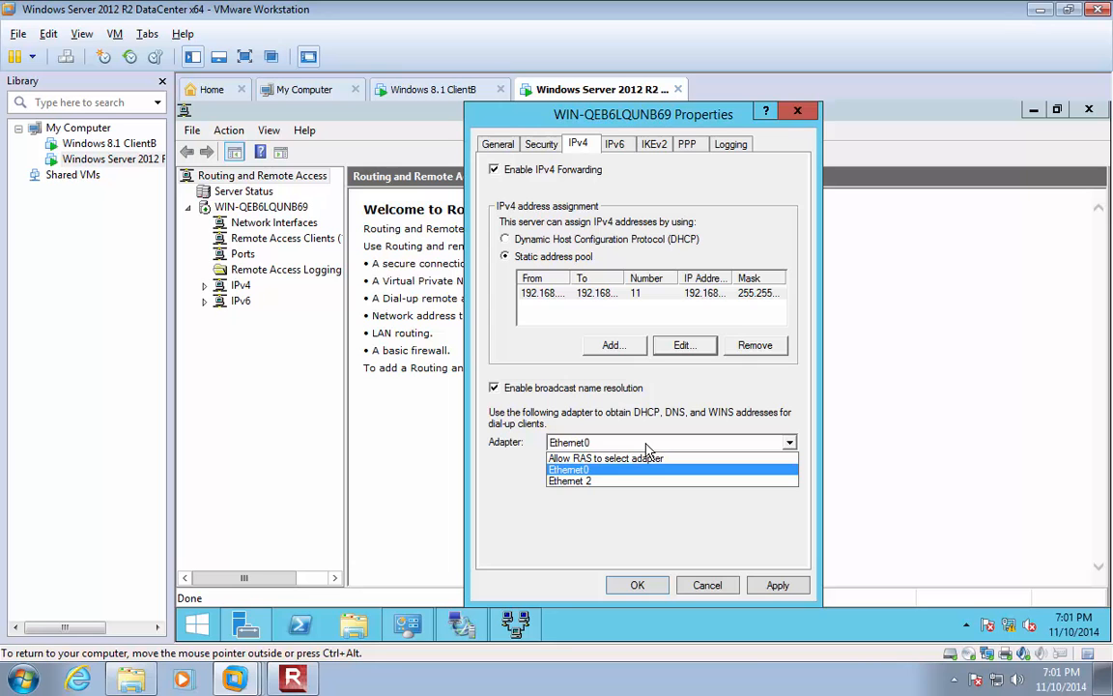
click(647, 447)
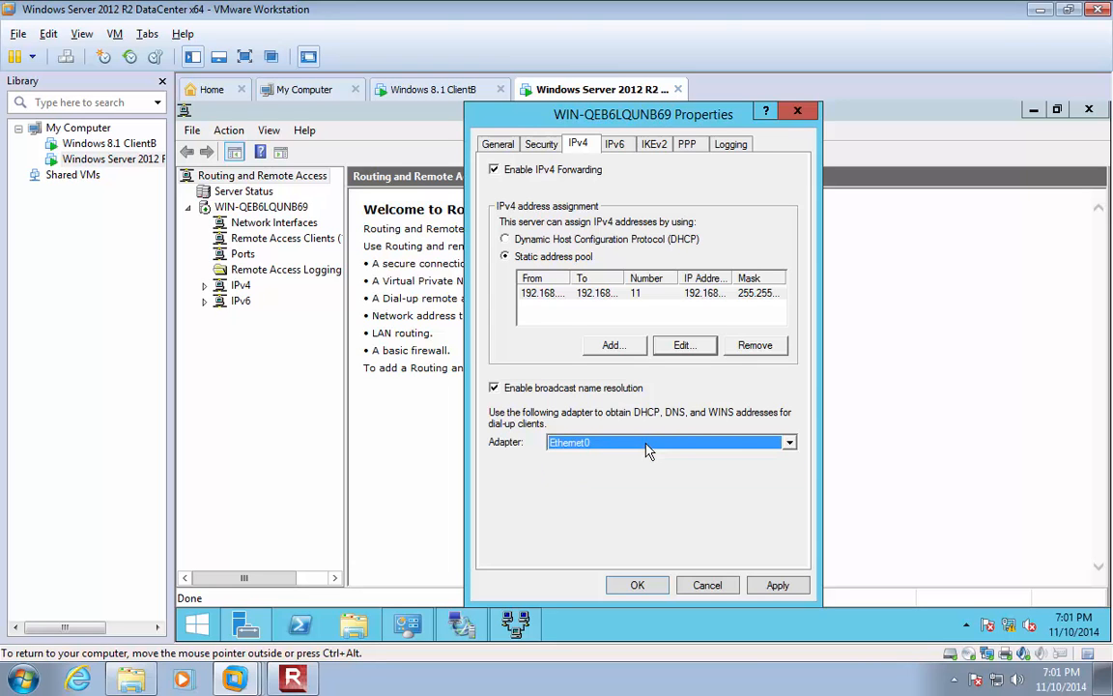
click(573, 446)
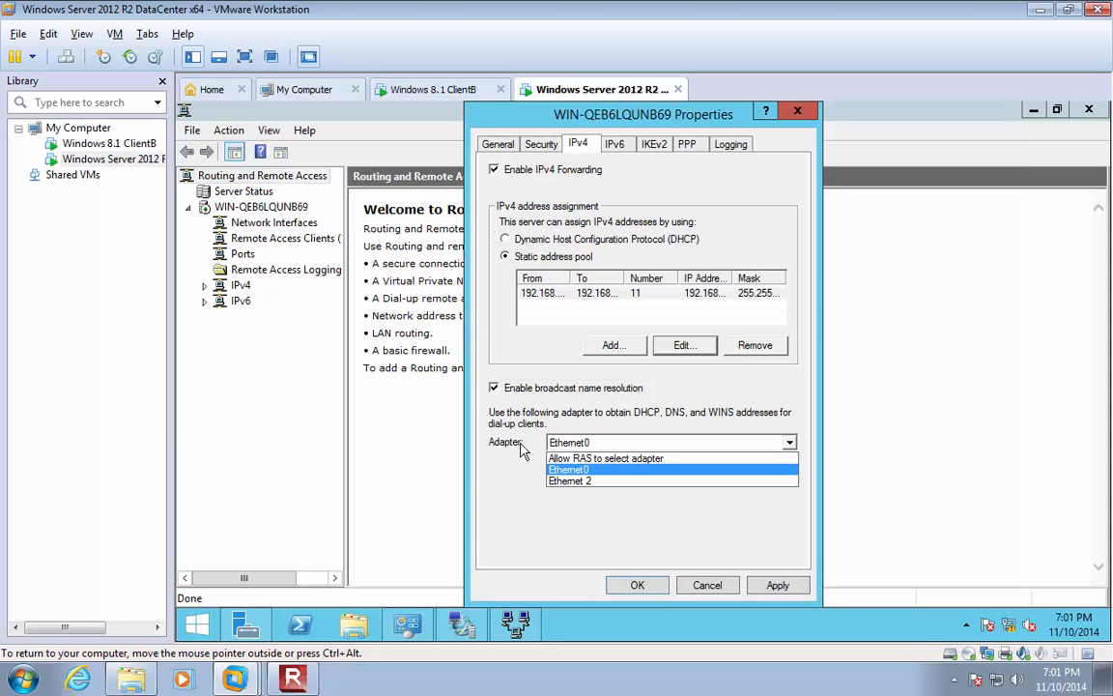
click(579, 470)
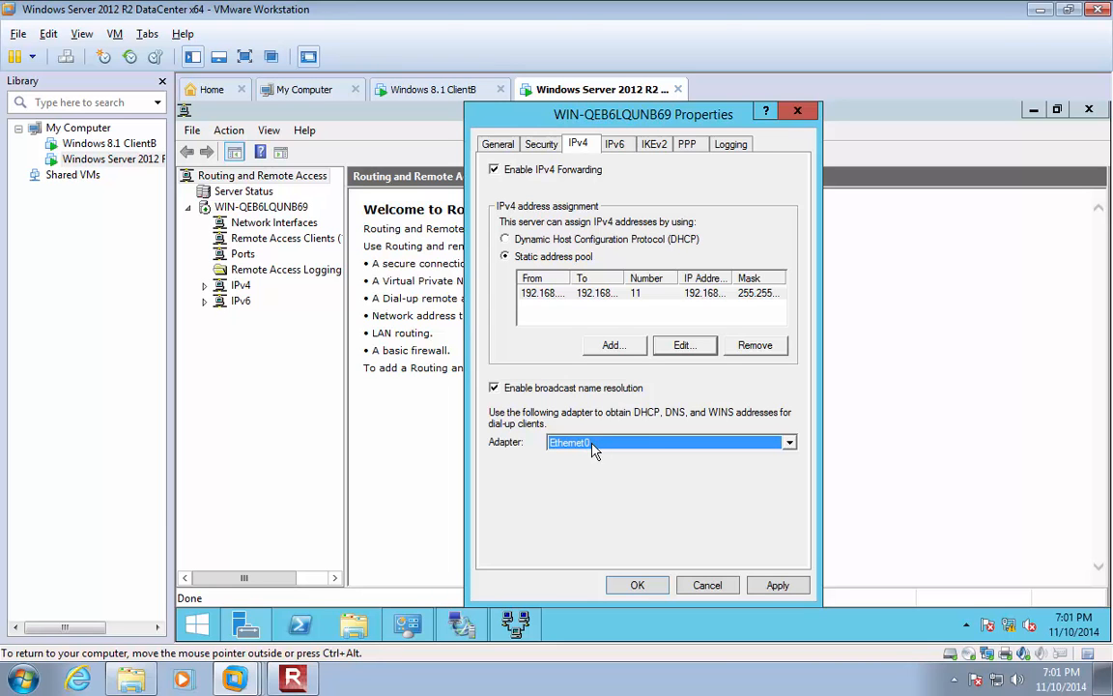
click(626, 151)
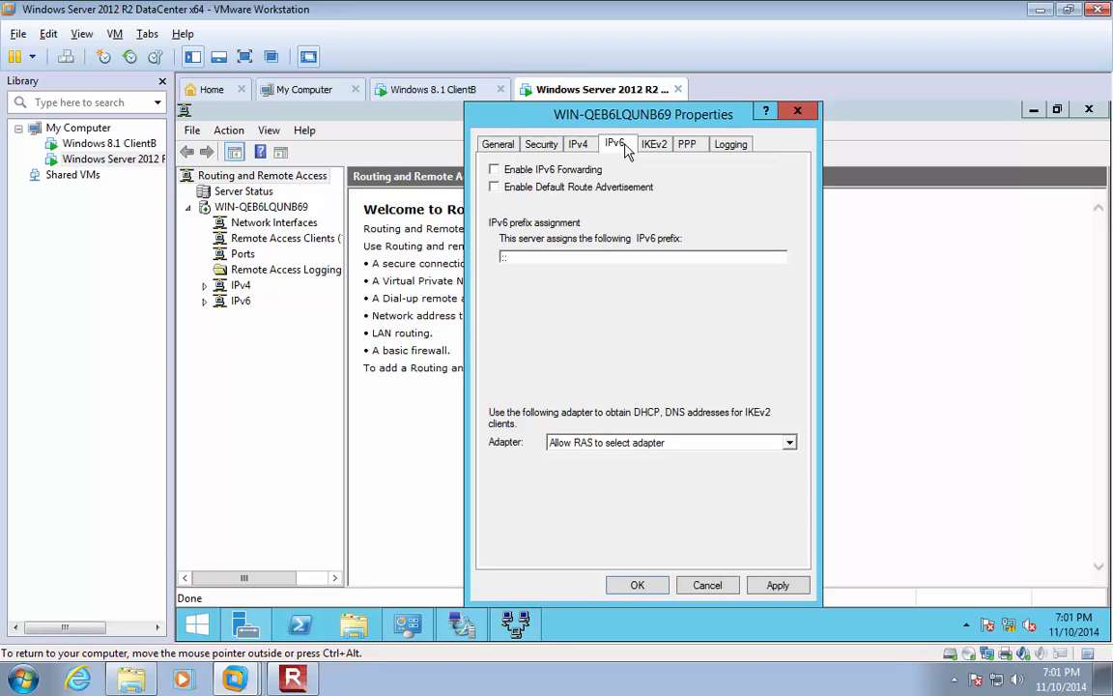
Step: Review the IKEv2, PPP and Logging settings, confirm with OK, and close the RRAS console
click(658, 151)
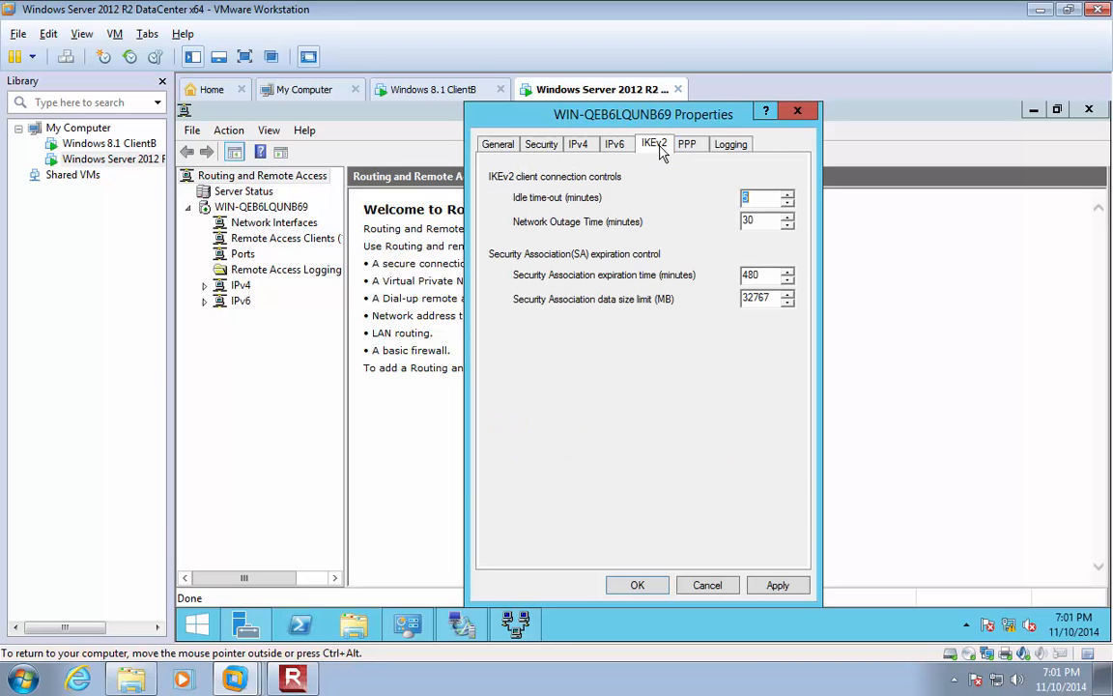
click(687, 146)
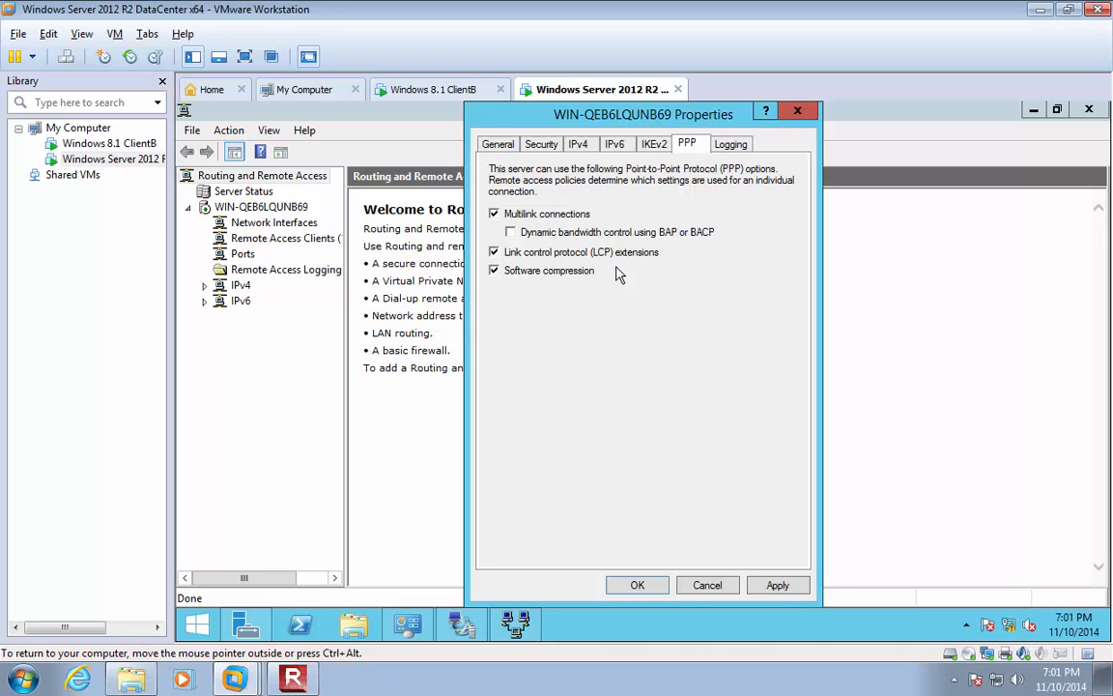
click(727, 147)
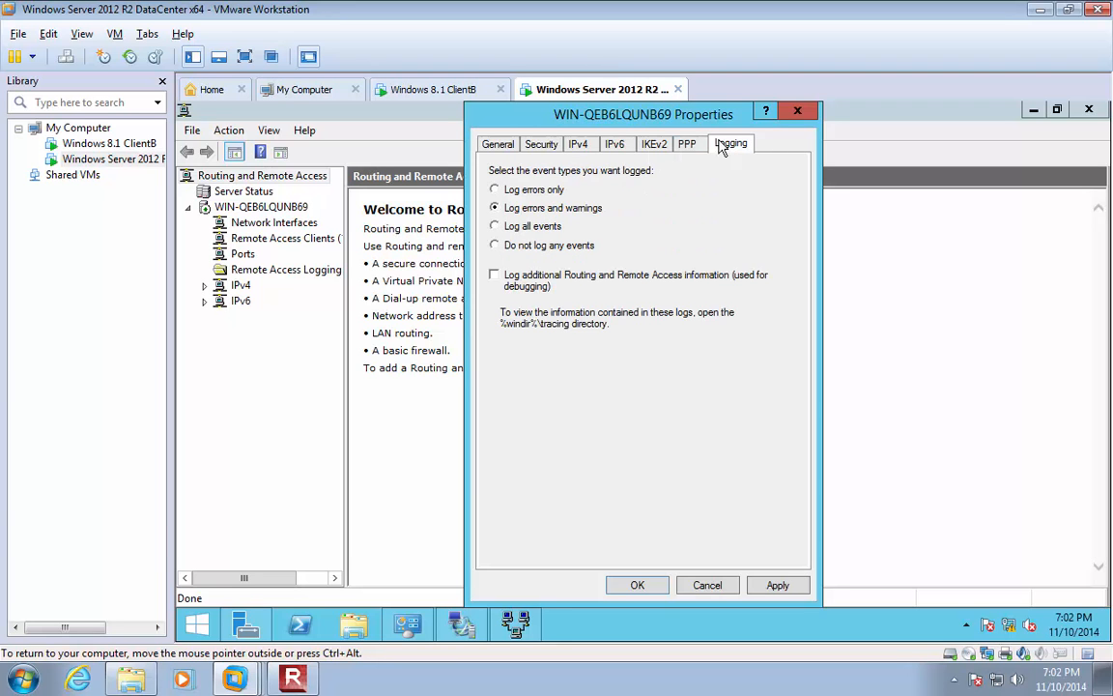
click(637, 586)
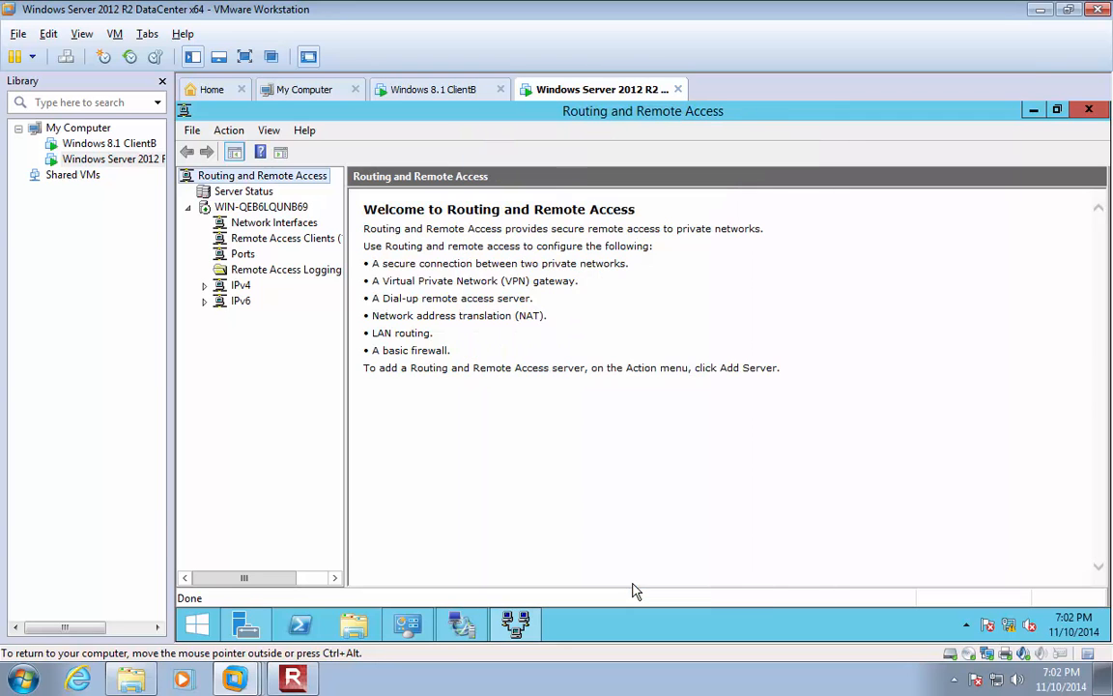
click(1089, 113)
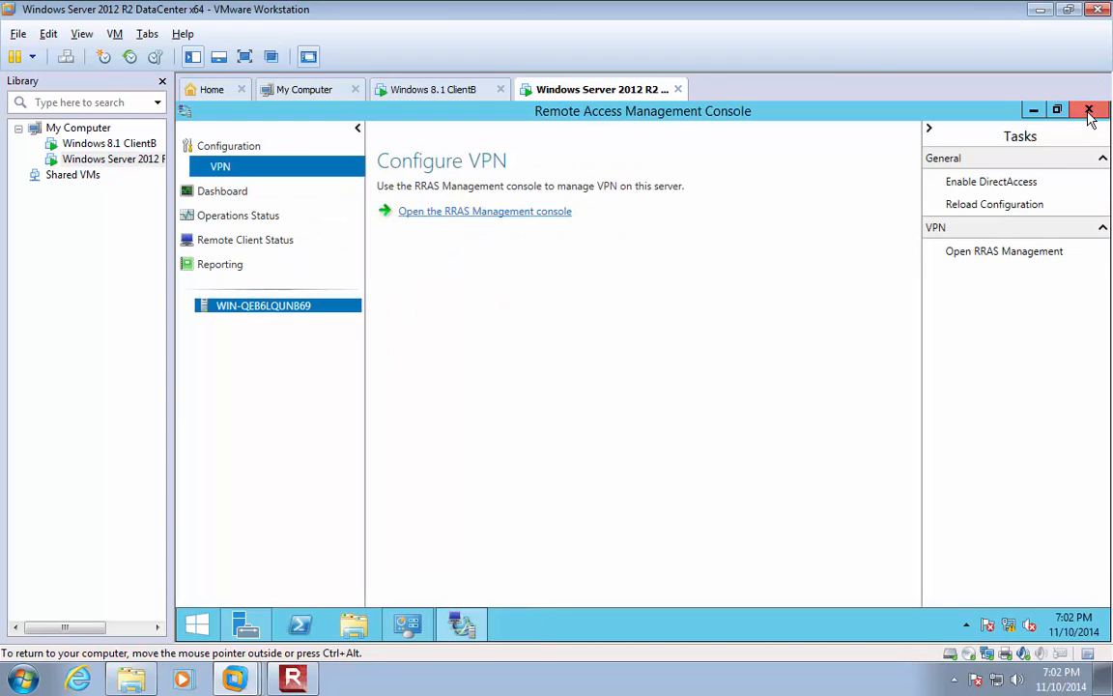
Step: Close the management console and launch Active Directory Users and Computers from Control Panel's Administrative Tools
click(1089, 113)
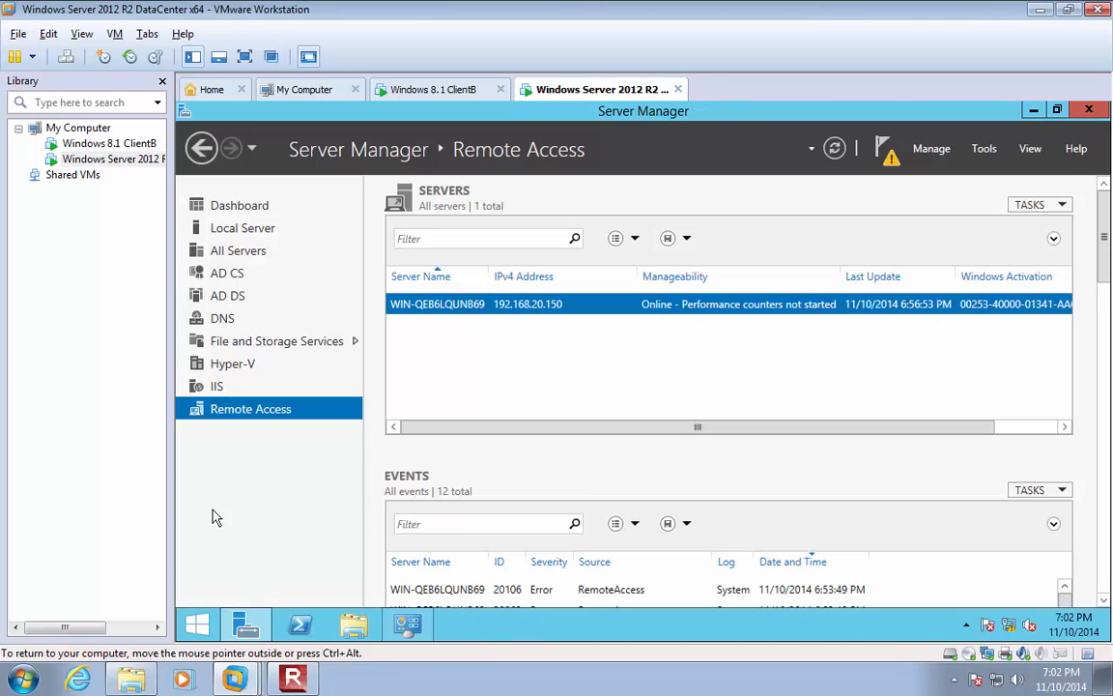
right_click(196, 624)
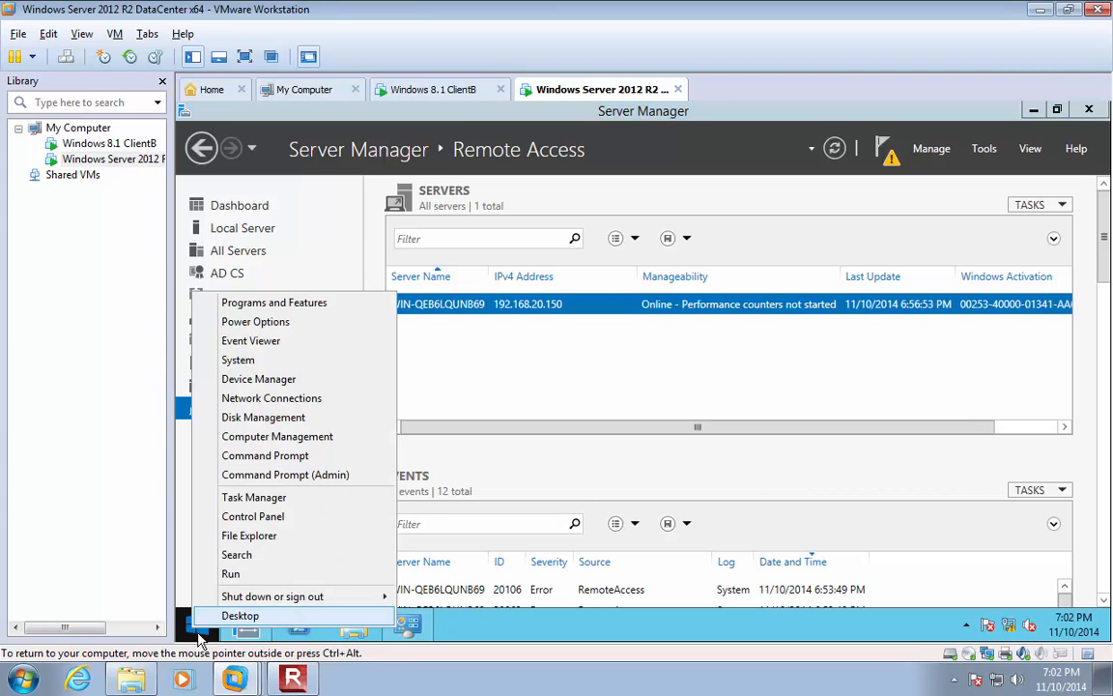
click(257, 518)
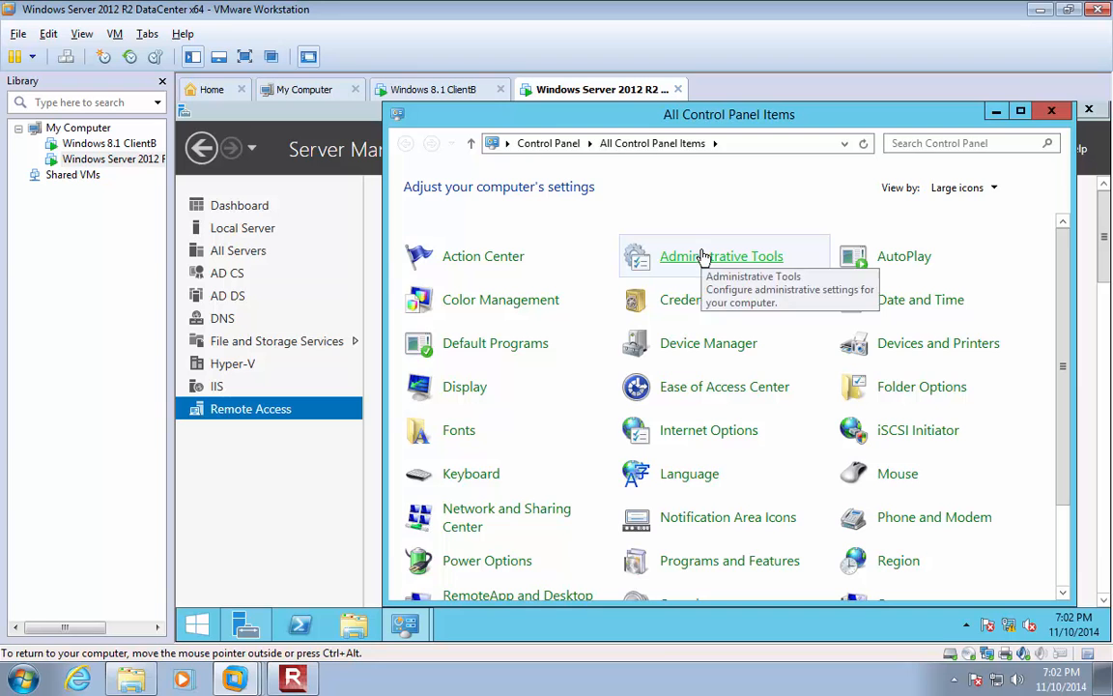
click(704, 254)
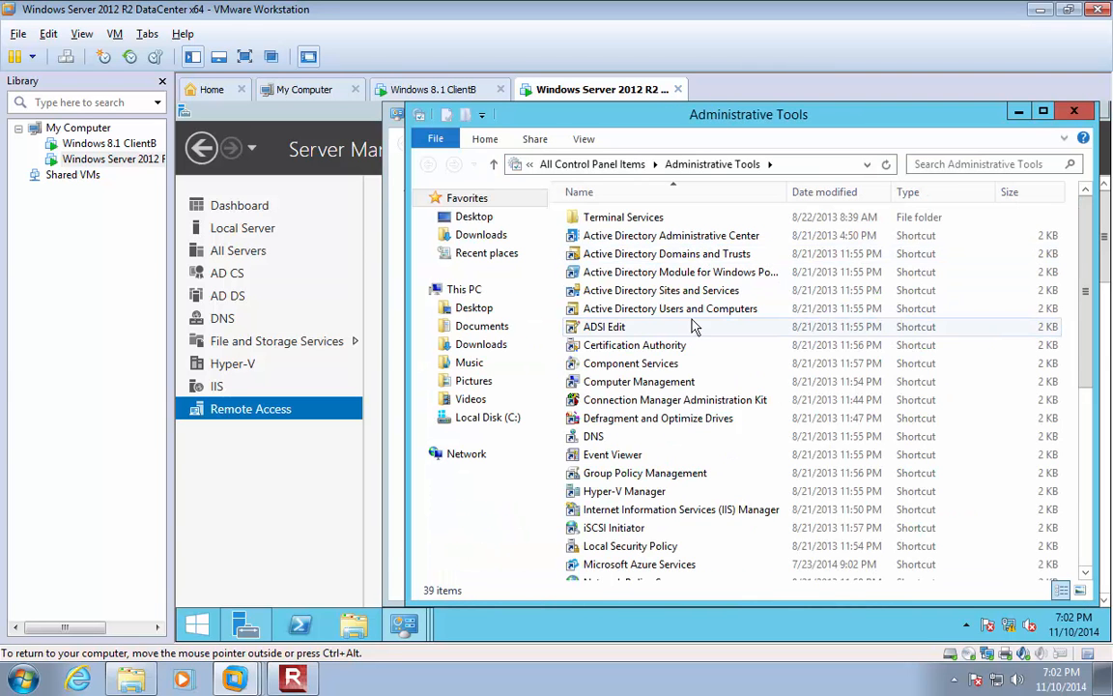
double_click(631, 309)
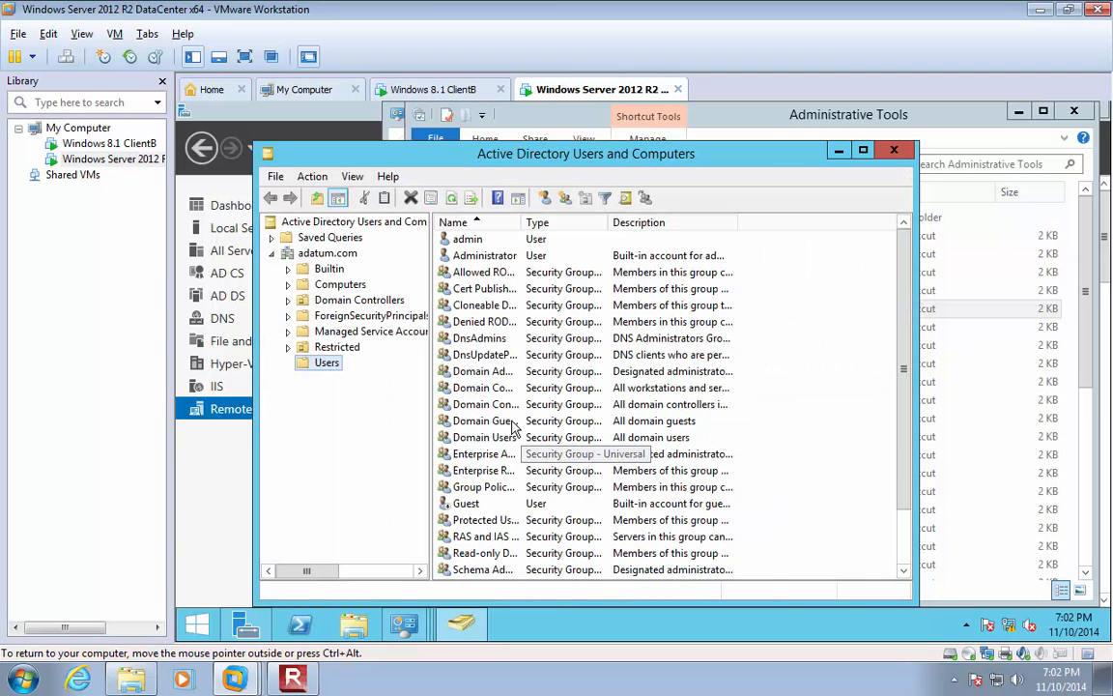
Step: Confirm the Administrator account's Dial-in Network Access Permission is set to Allow access
double_click(473, 259)
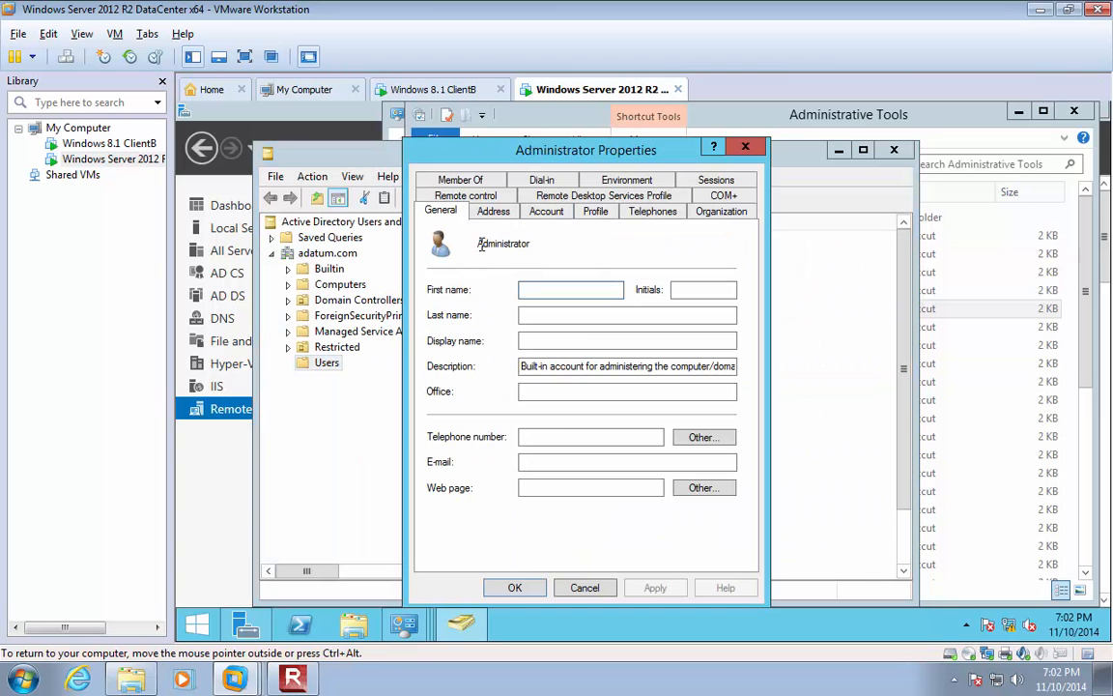
click(537, 181)
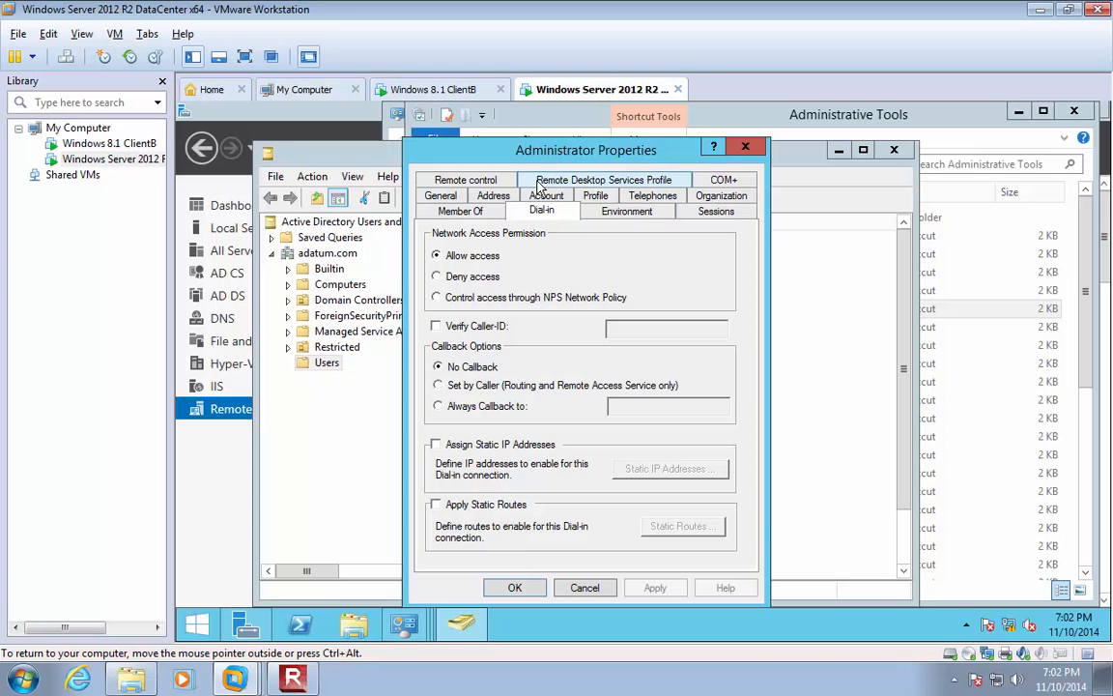
drag(556, 158, 557, 138)
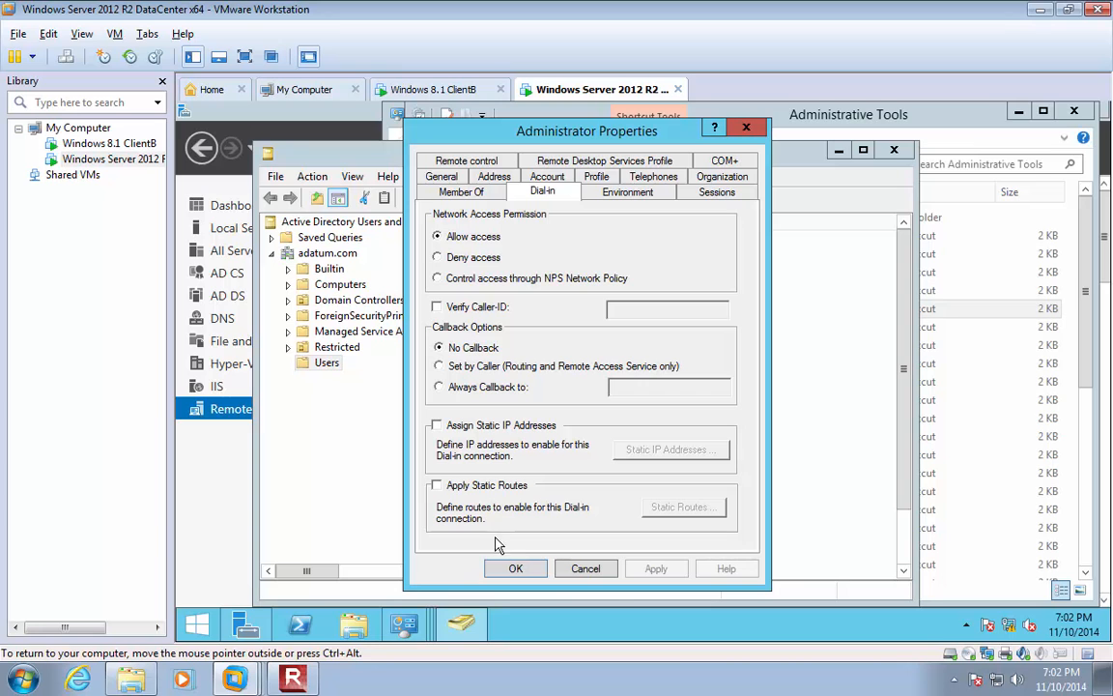
click(578, 575)
Step: Close Administrative Tools, OK the Administrator properties, and close the ADUC and Control Panel windows
click(1086, 327)
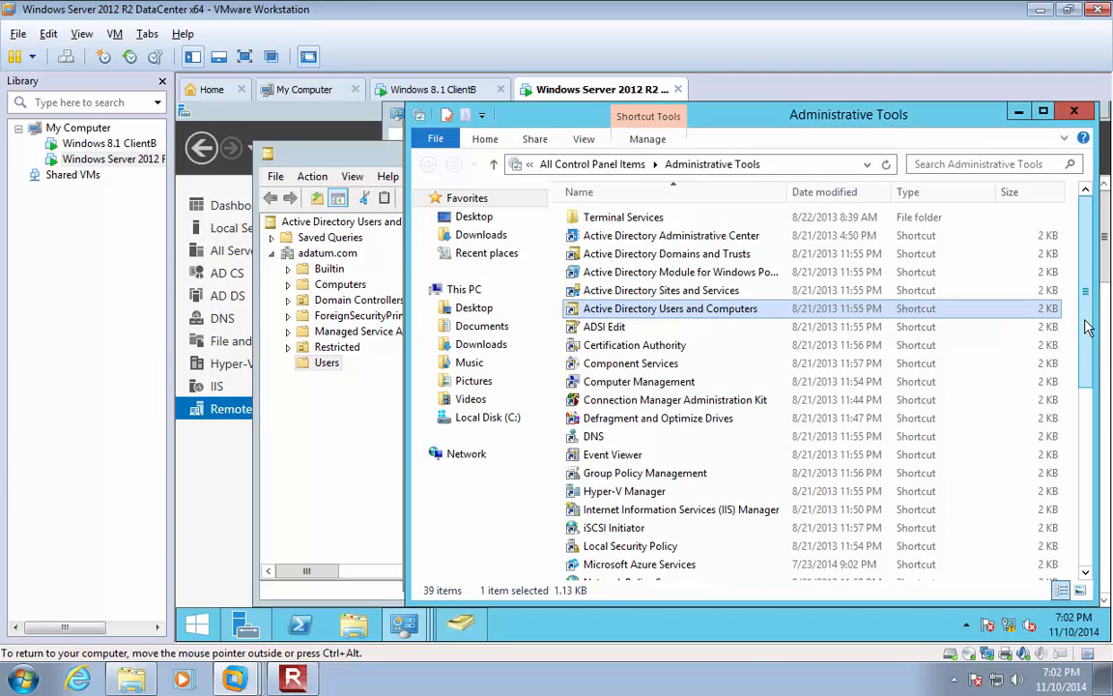
scroll(619, 406, down, 4)
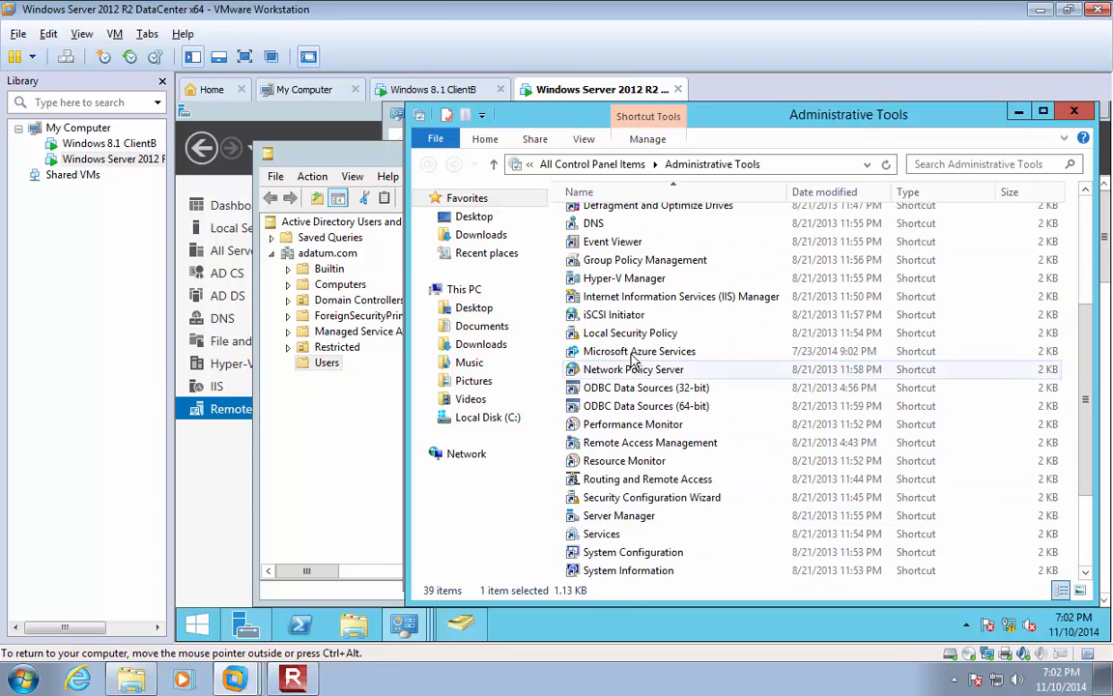
click(621, 371)
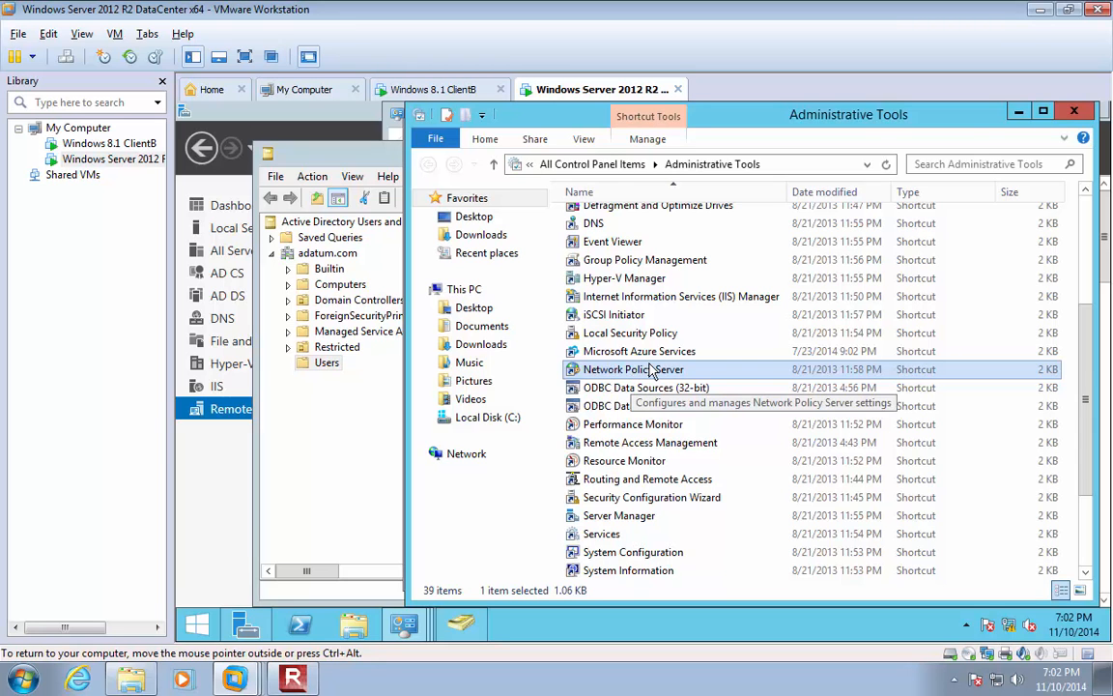
click(1072, 113)
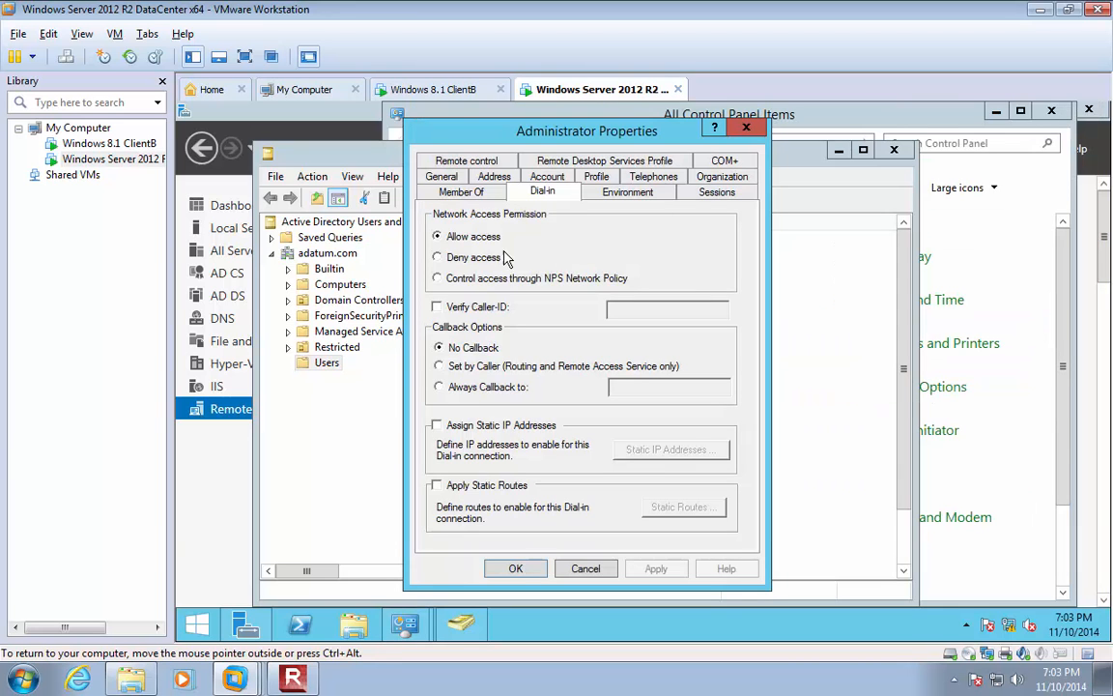
click(516, 570)
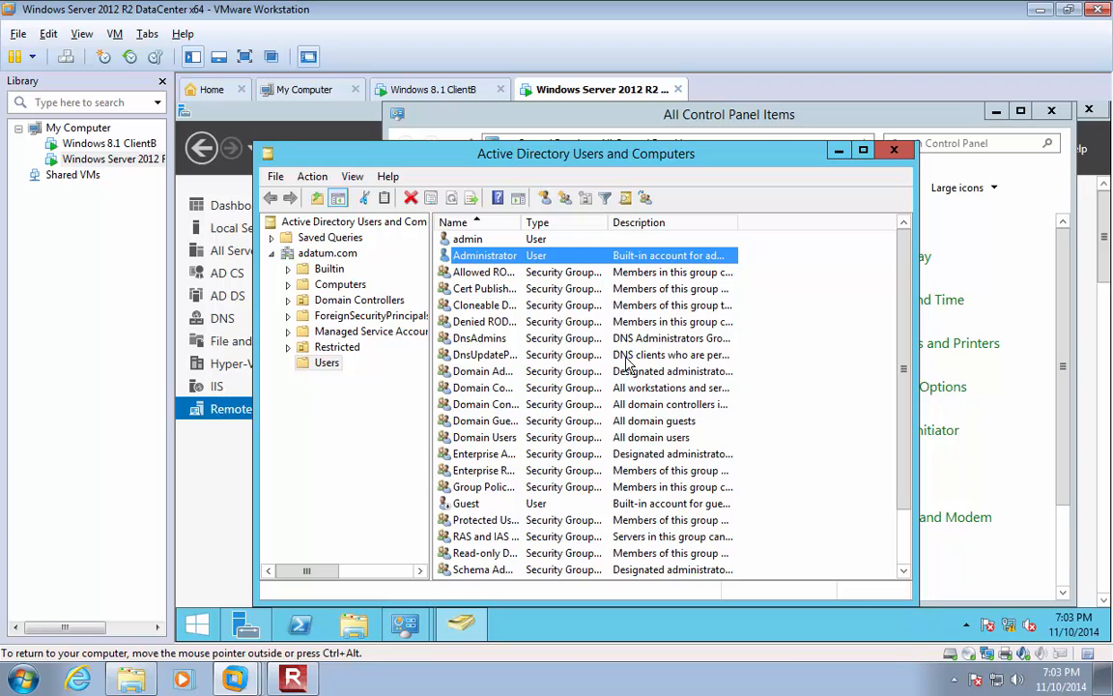
click(895, 151)
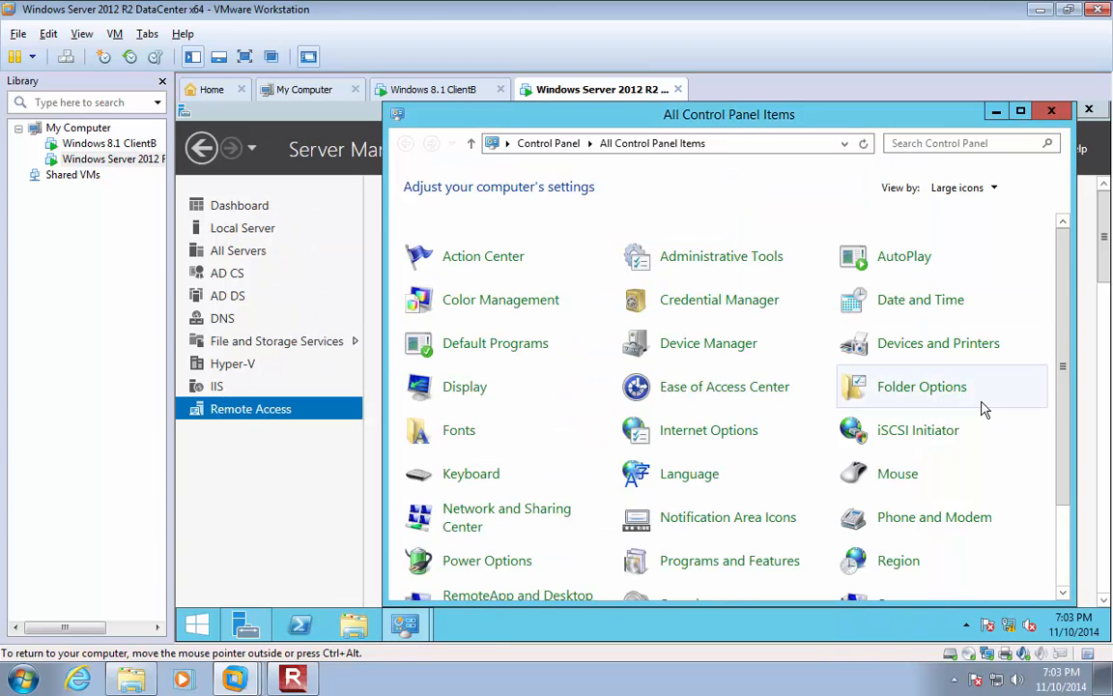
scroll(980, 410, down, 2)
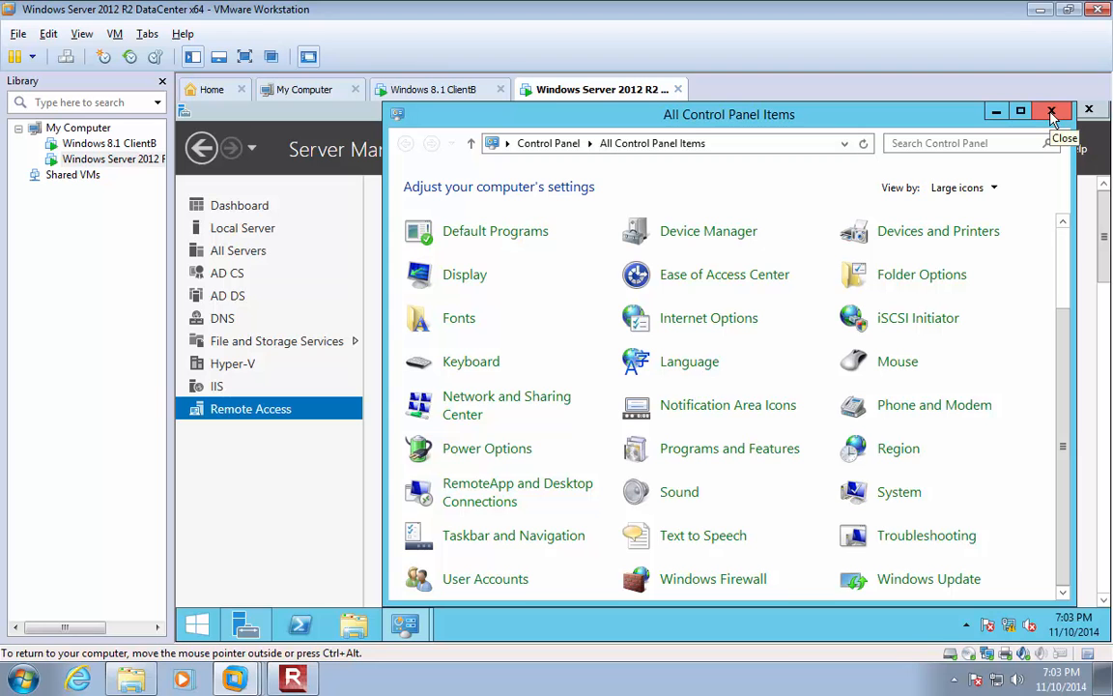
click(1053, 114)
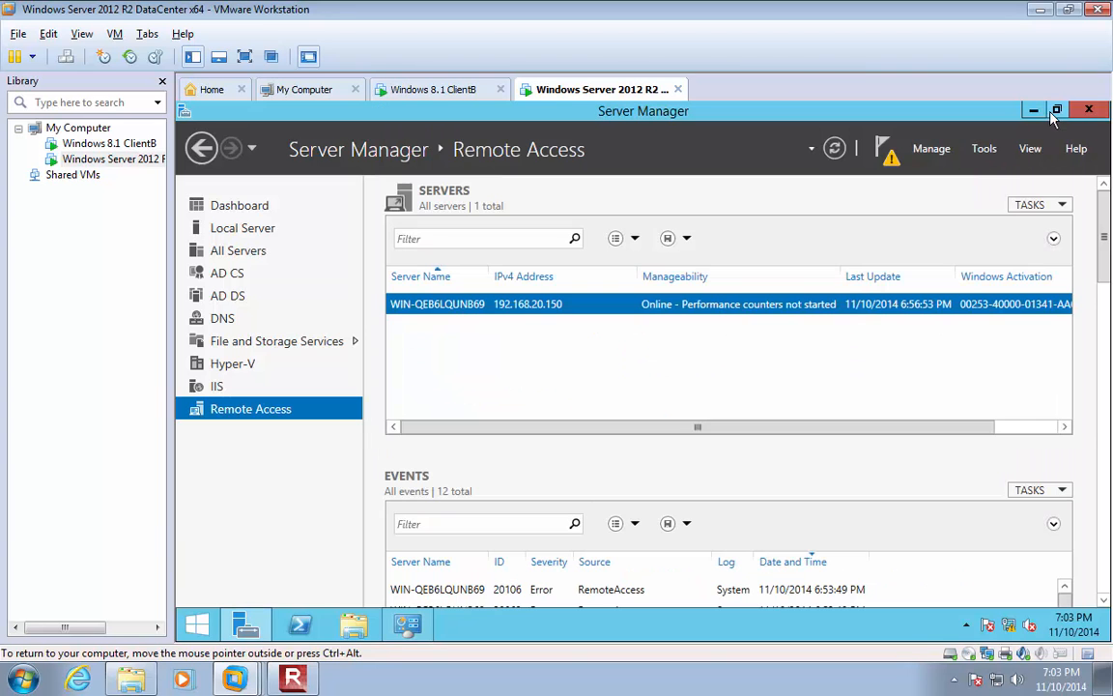
Step: Switch to the Windows 8.1 client and select VPN Server Connection in Network Connections
click(435, 90)
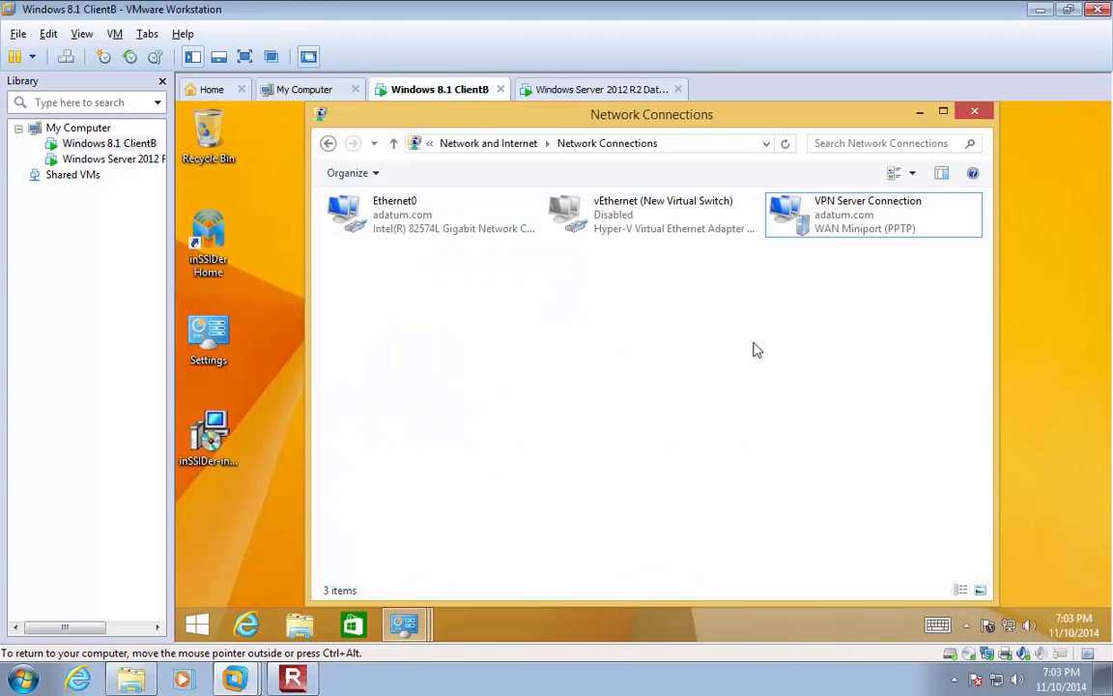
right_click(832, 224)
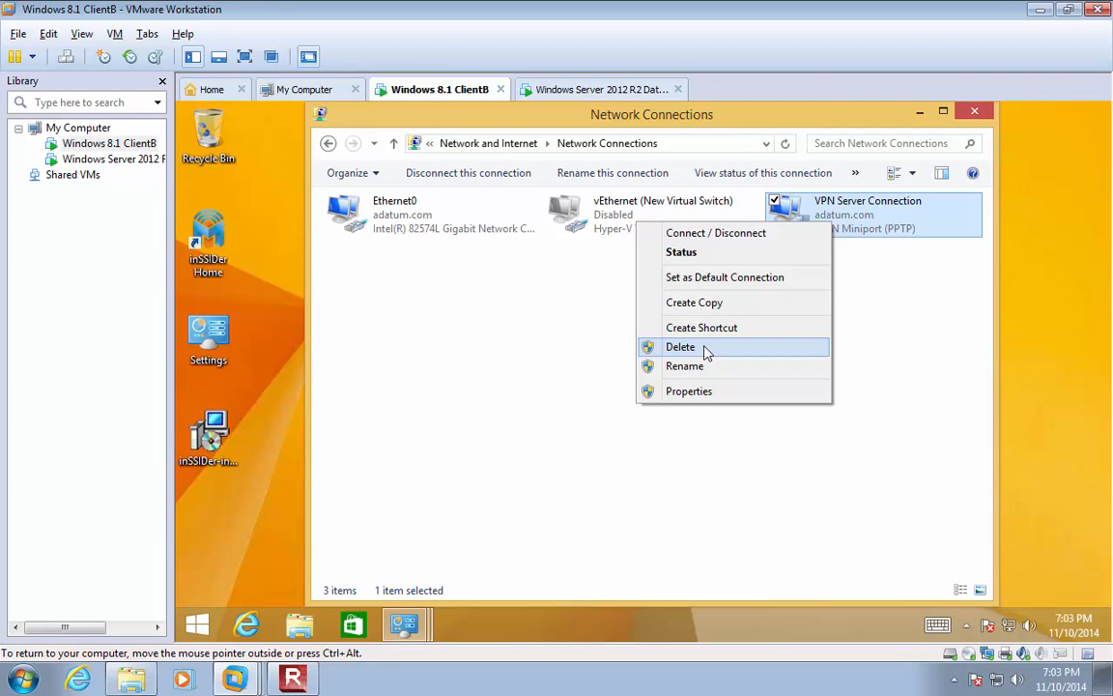
click(568, 336)
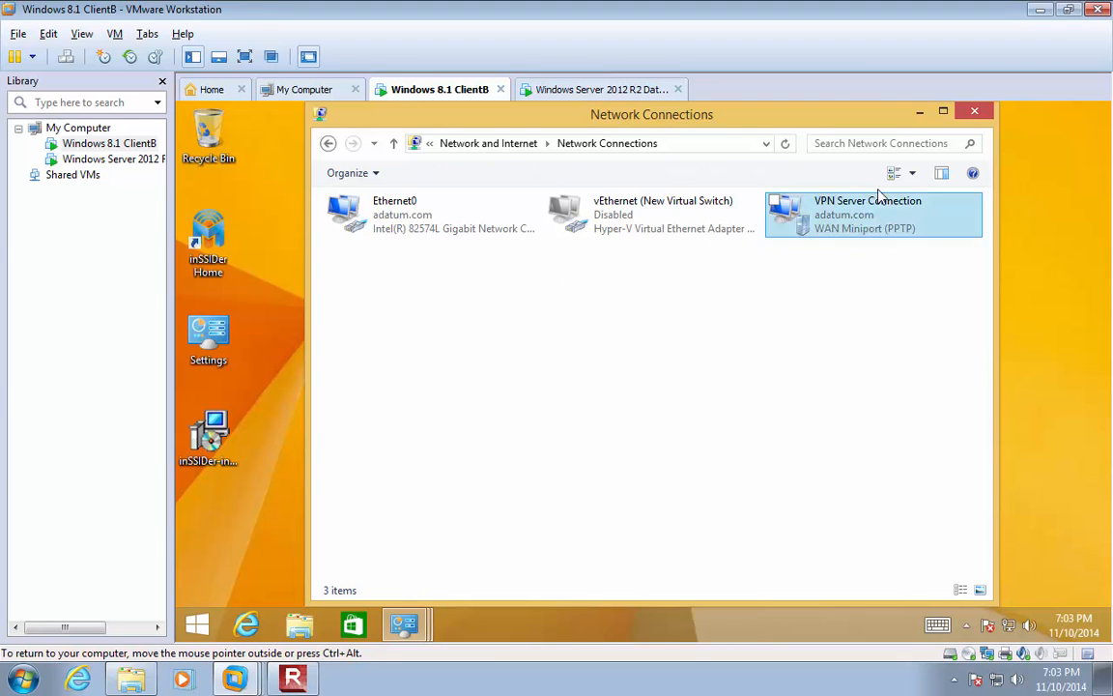
click(840, 226)
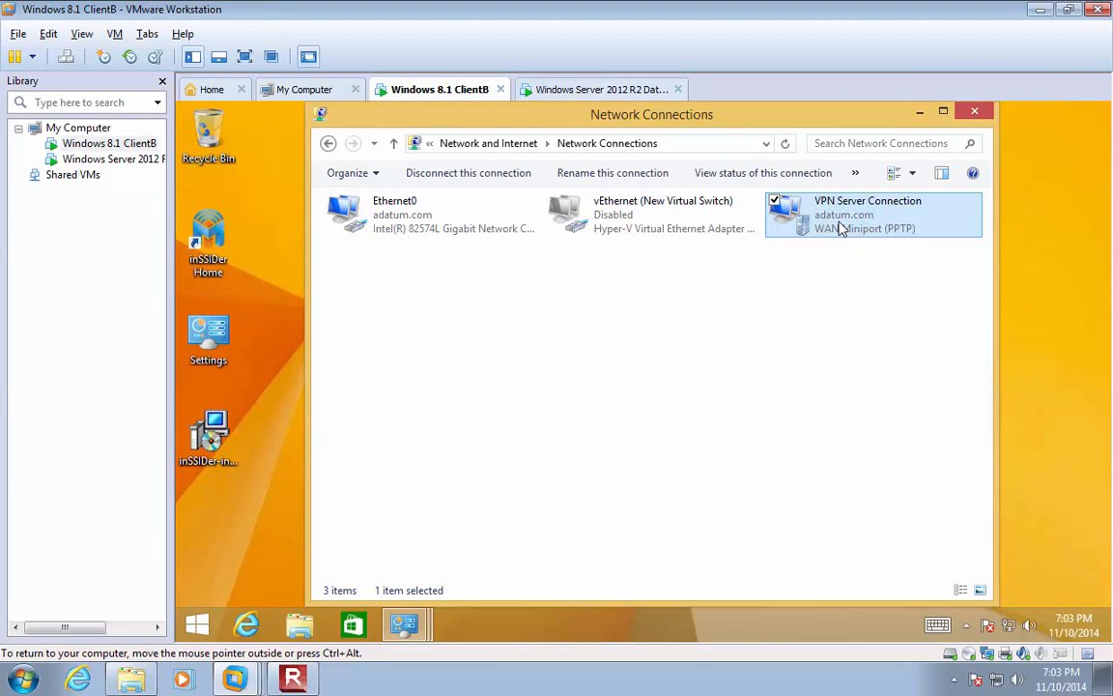
Step: Disconnect VPN Server Connection from the taskbar networks panel, leaving only adatum.com connected
click(1009, 629)
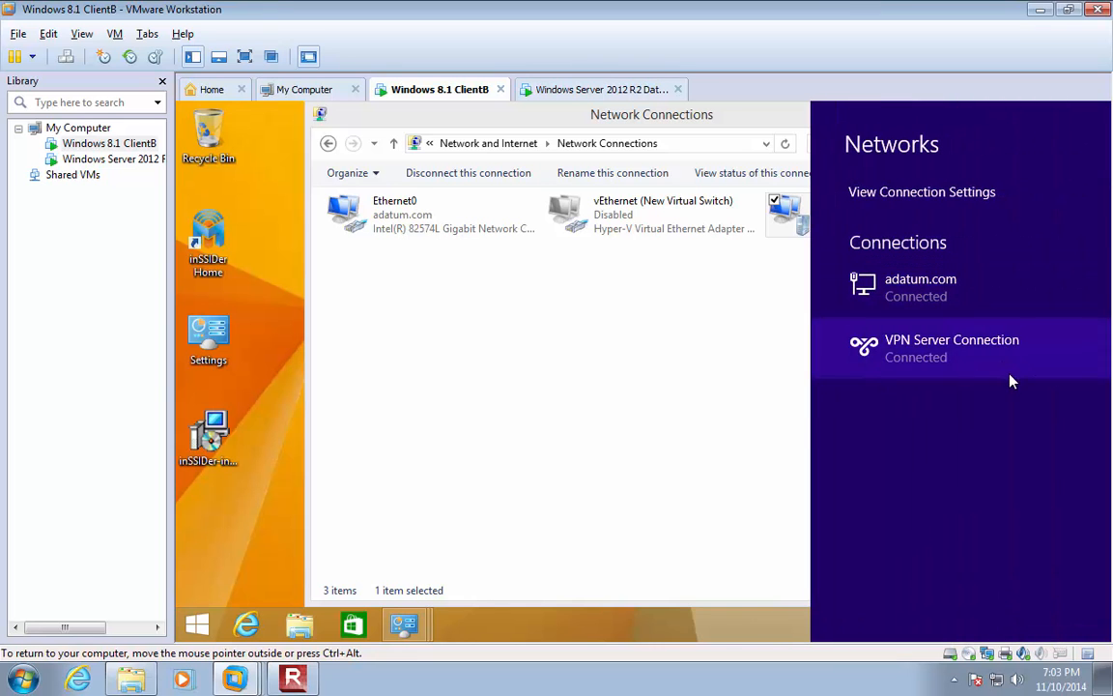
click(1005, 360)
click(1048, 399)
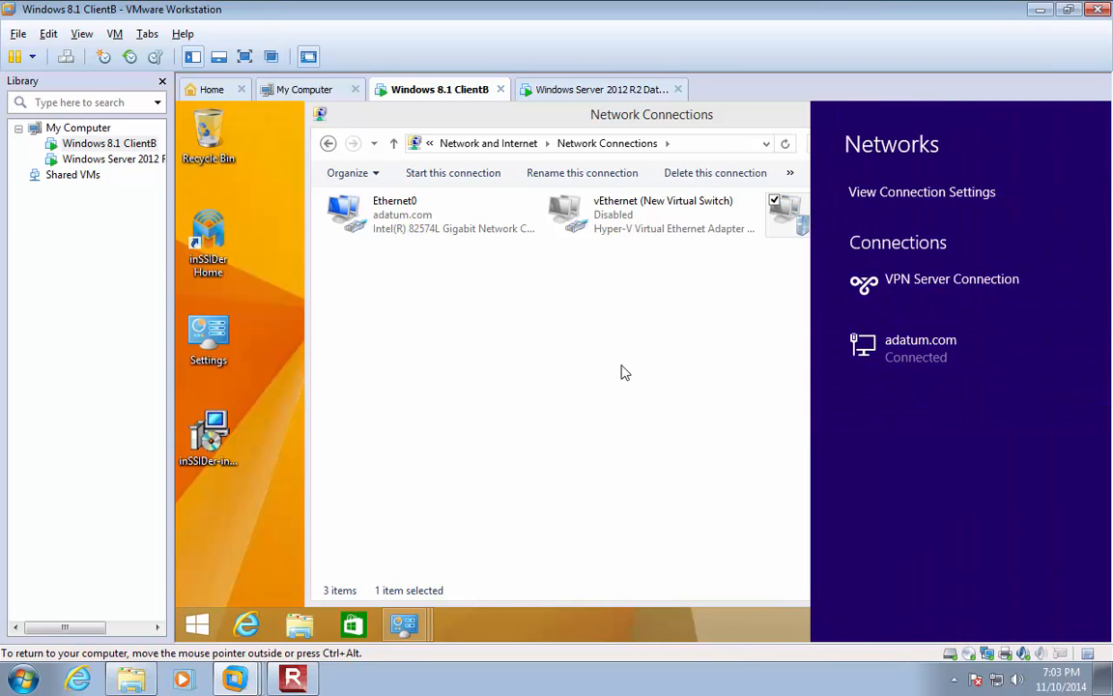
click(473, 332)
right_click(480, 322)
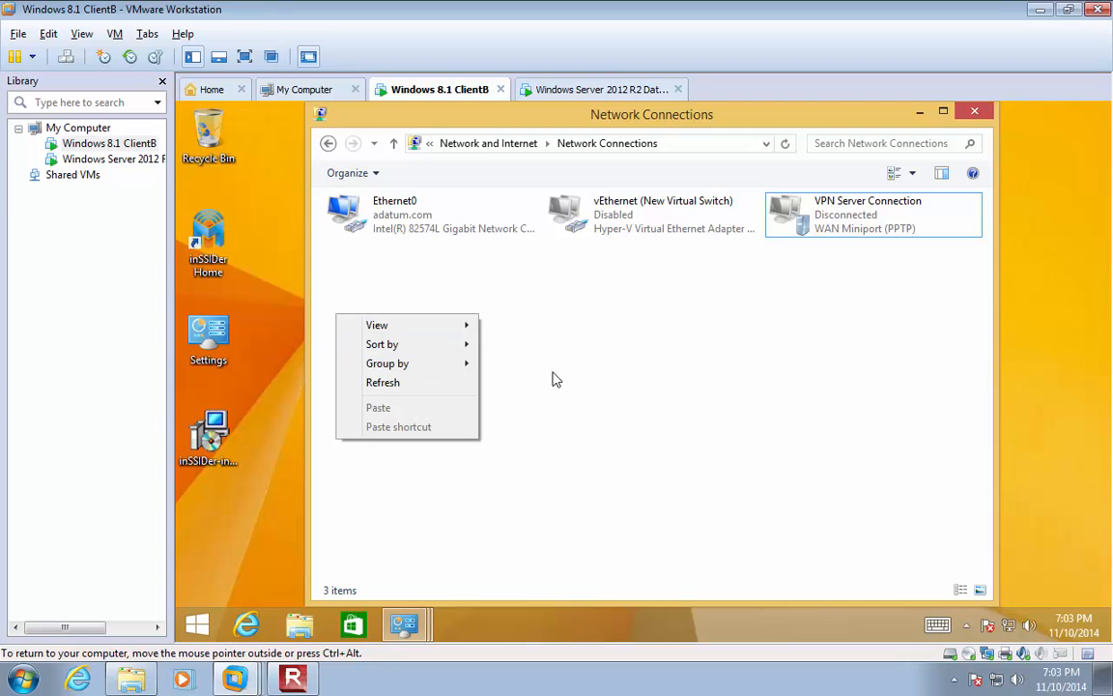
click(607, 359)
click(843, 221)
click(734, 333)
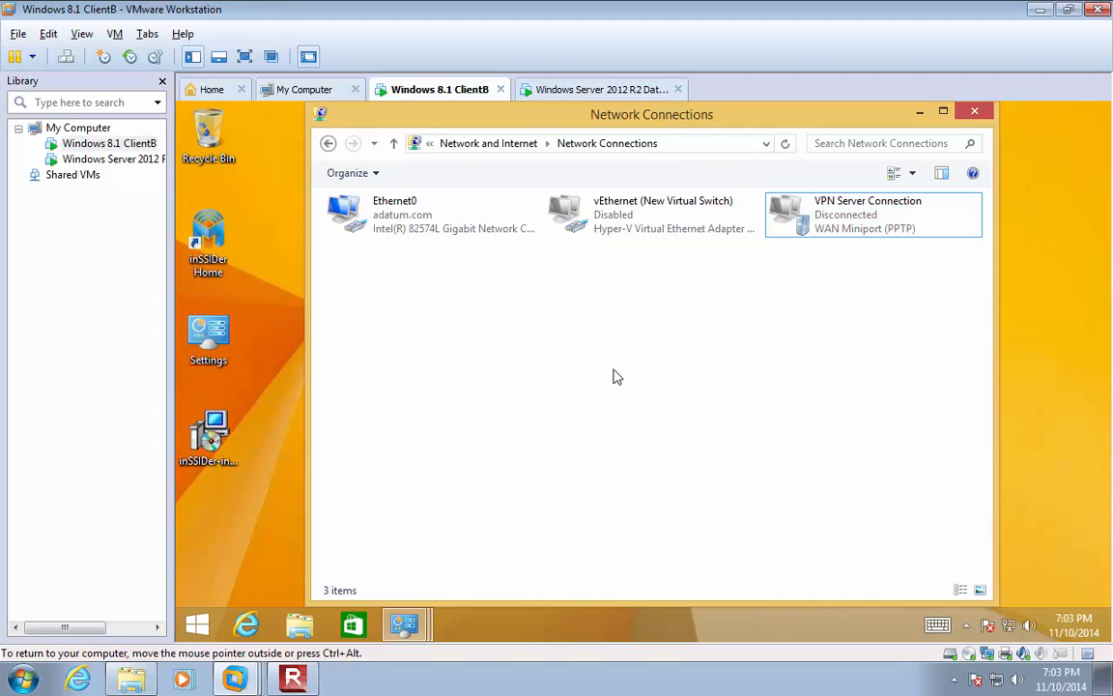
Step: Start a new workplace connection from Network and Sharing Center using Use my Internet connection (VPN)
right_click(1012, 630)
click(972, 614)
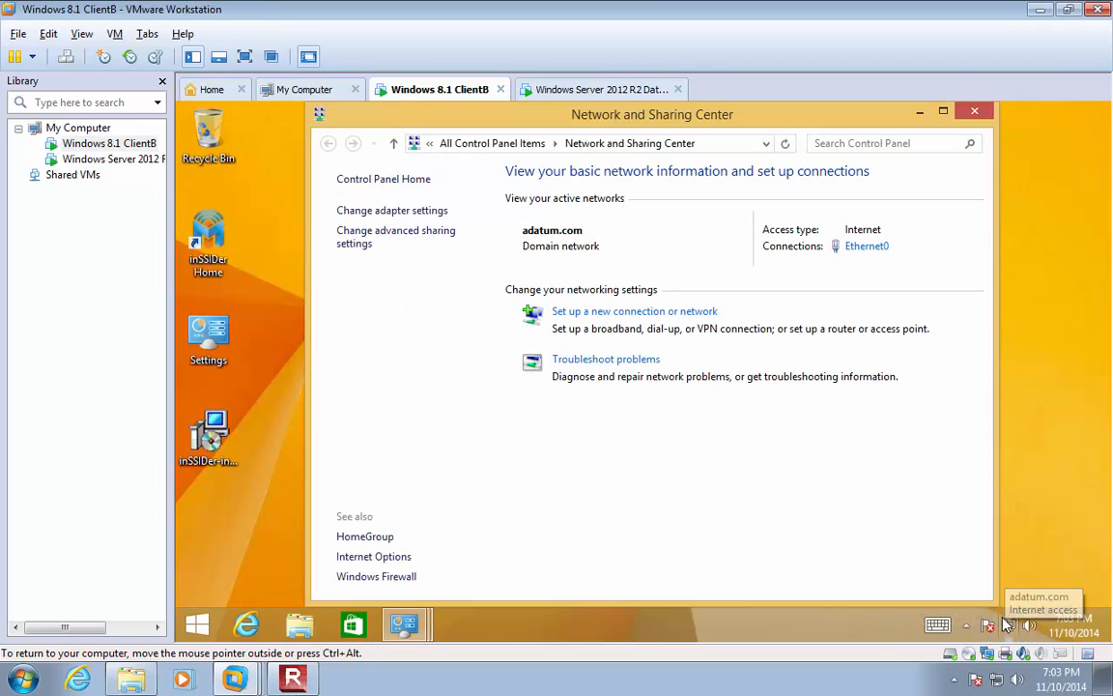
click(598, 313)
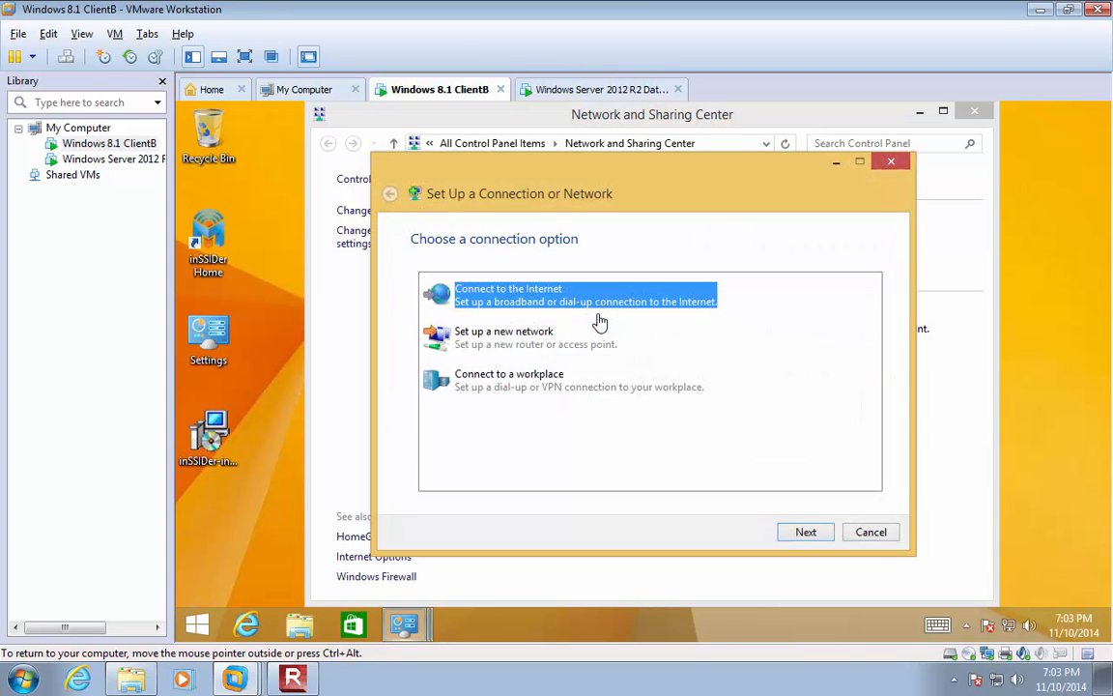
click(490, 386)
click(802, 530)
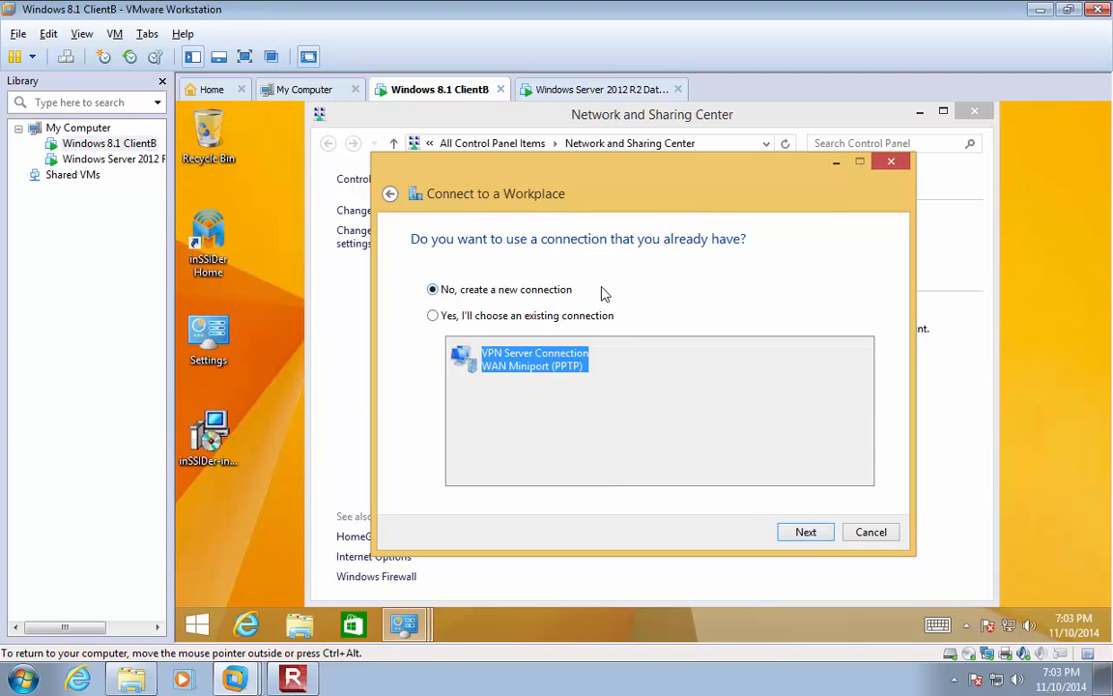
click(808, 533)
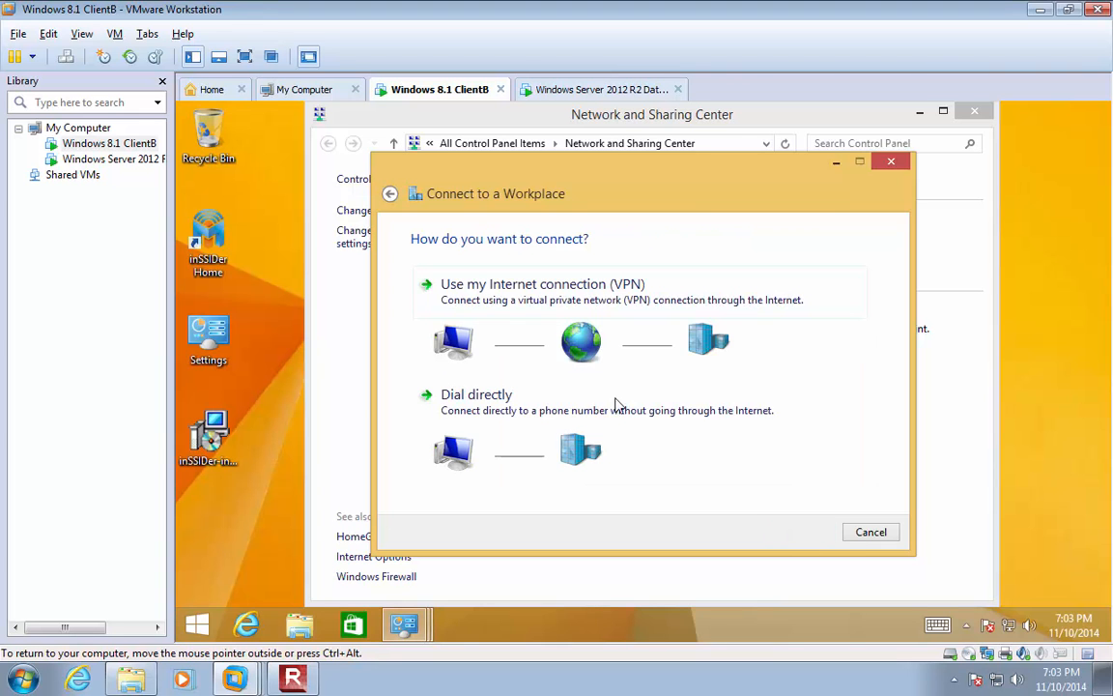
click(566, 292)
Step: Create 'TEST Connection' to servera.adatum.com, allowing other people to use it
click(579, 308)
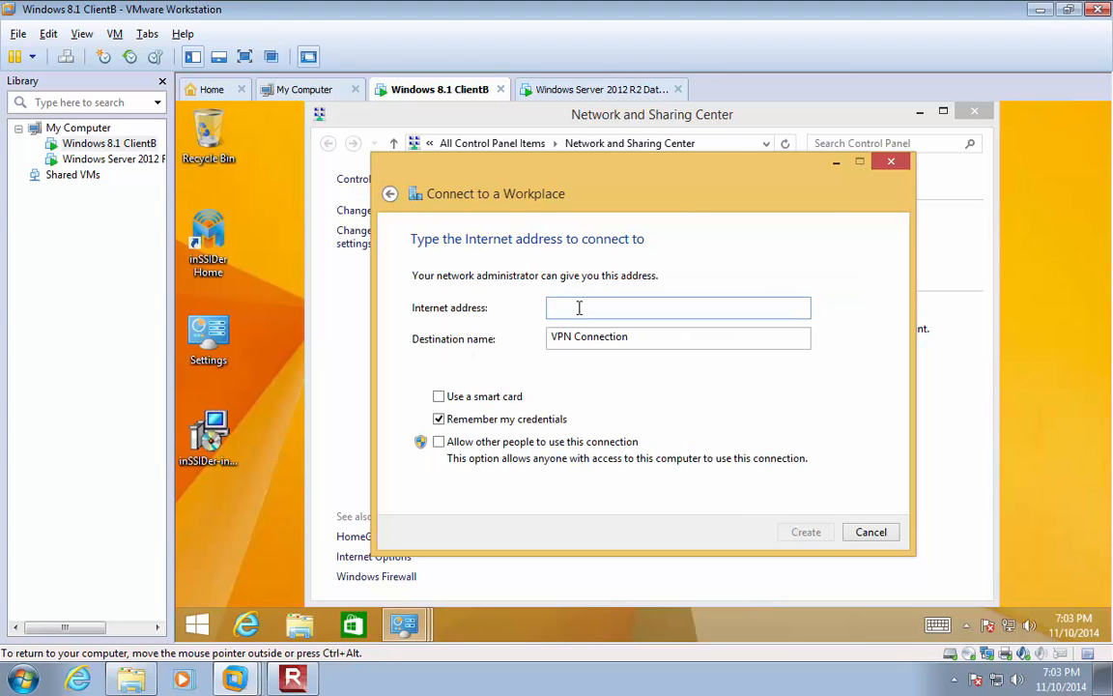
text(servera.ada)
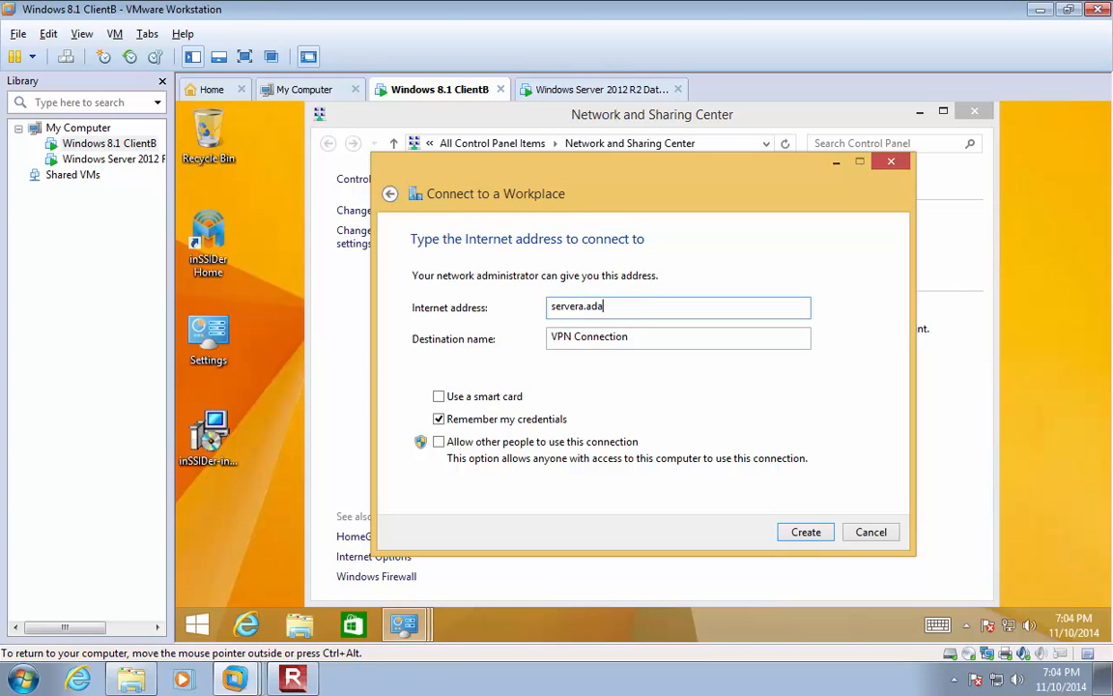
text(tum.com)
drag(574, 337, 491, 338)
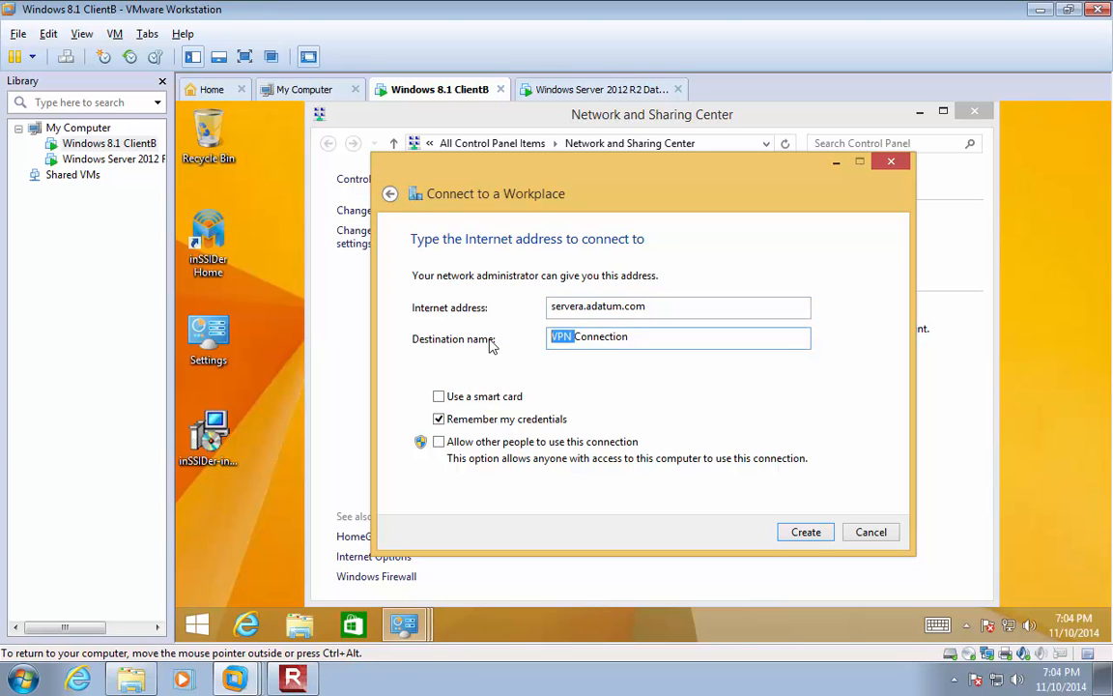
text(TEST)
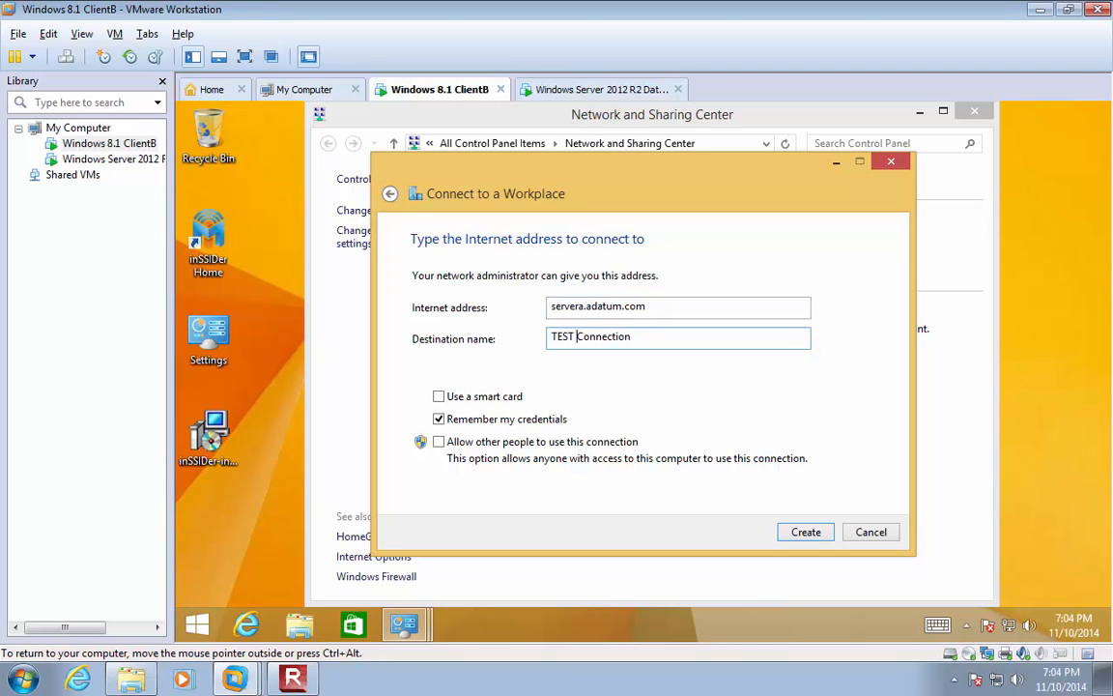
click(439, 442)
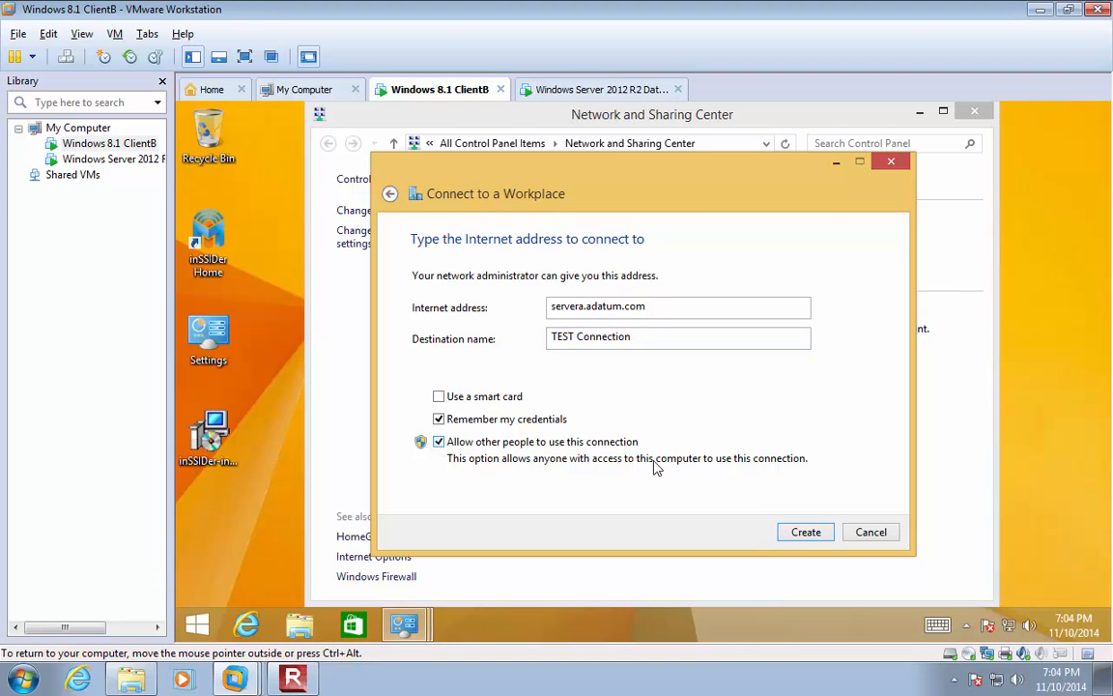
click(805, 533)
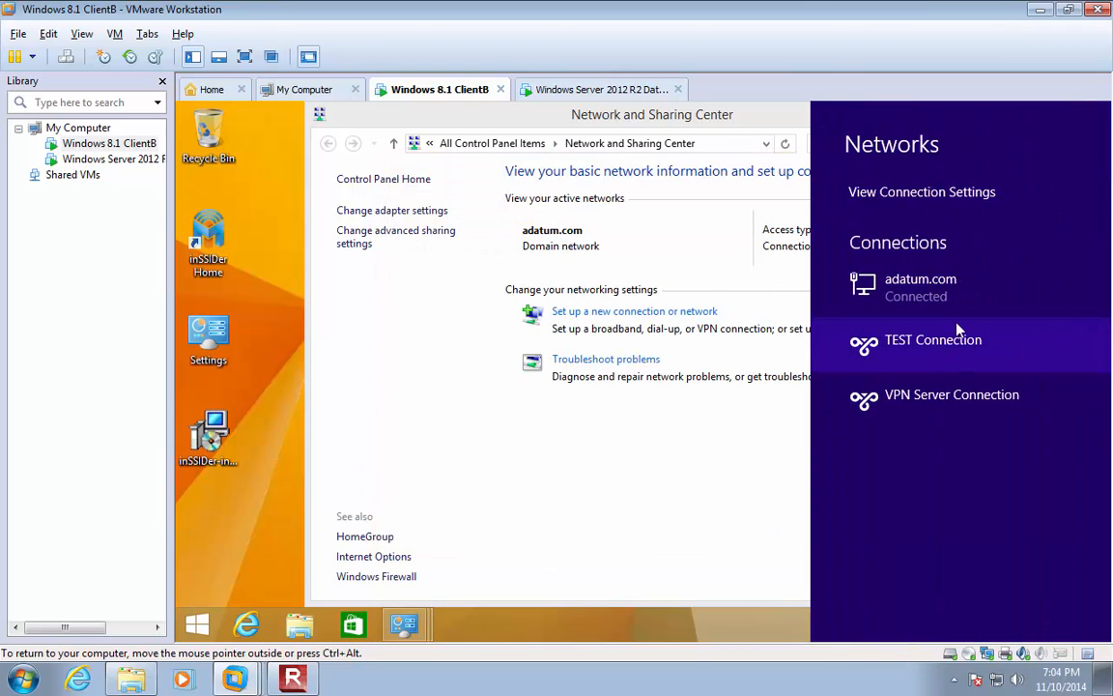
Step: Connect TEST Connection signed in as Administrator with the account password, then disconnect it
click(987, 346)
click(1037, 384)
text(A)
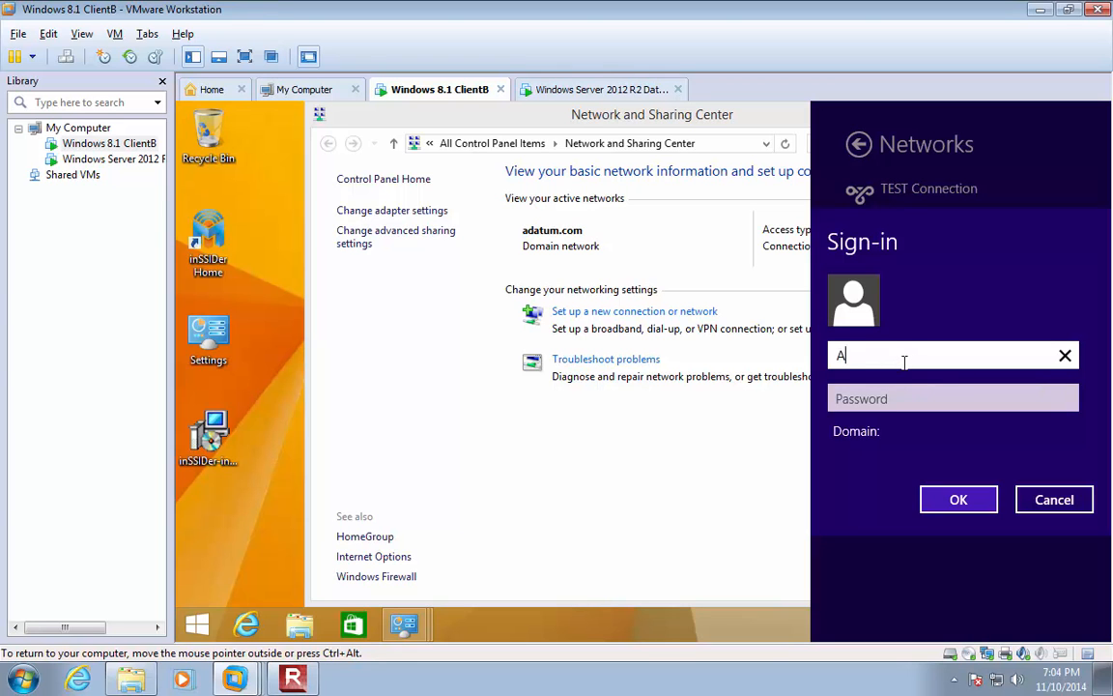
text(dministrator)
key(Tab)
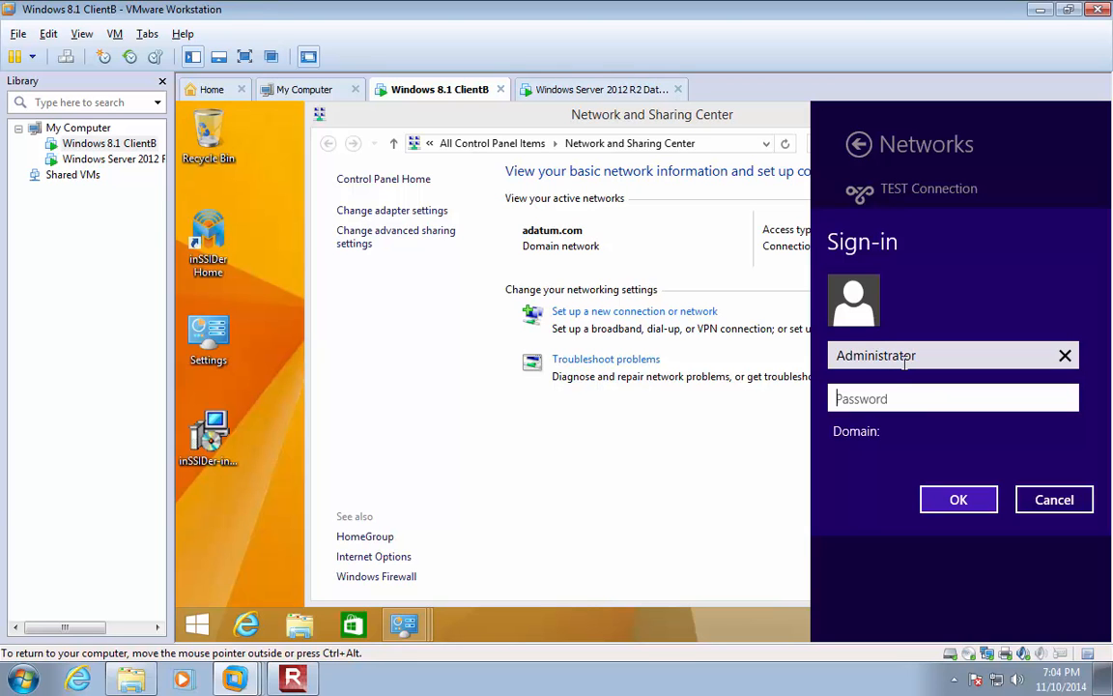
text(Pa$$w0rd)
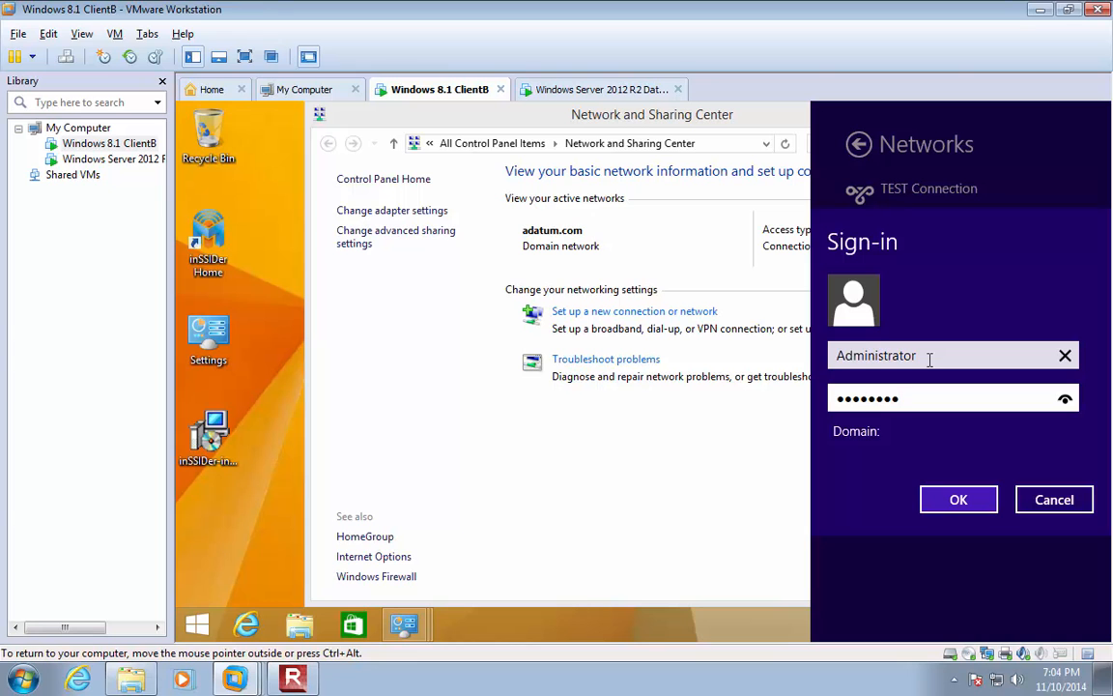
click(957, 497)
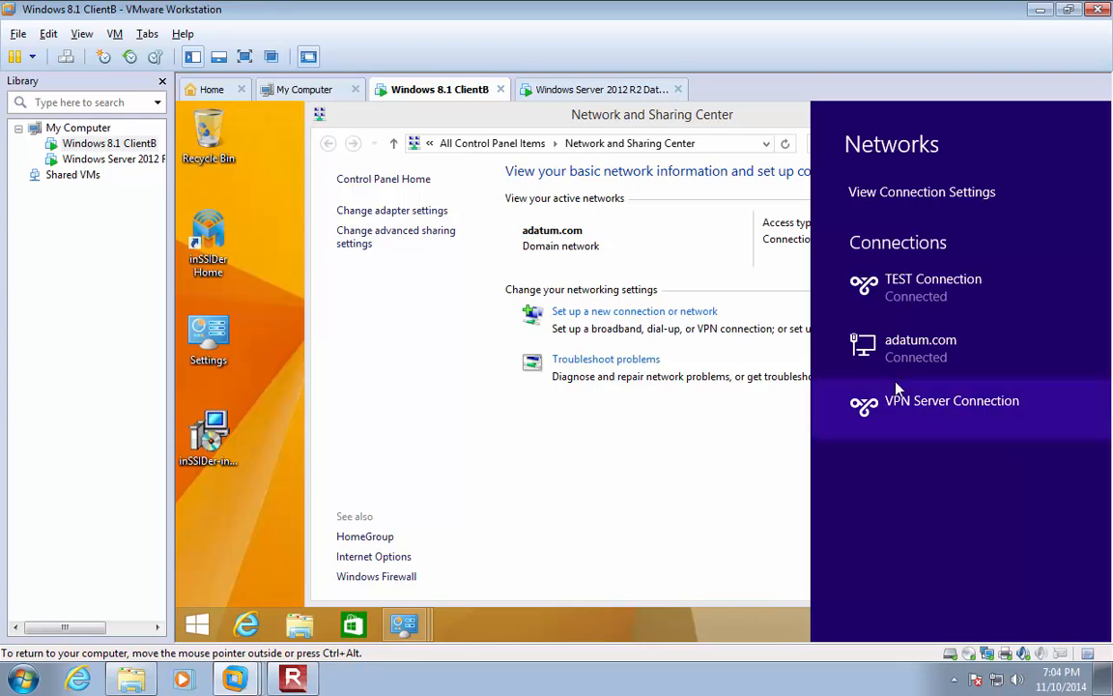
click(913, 301)
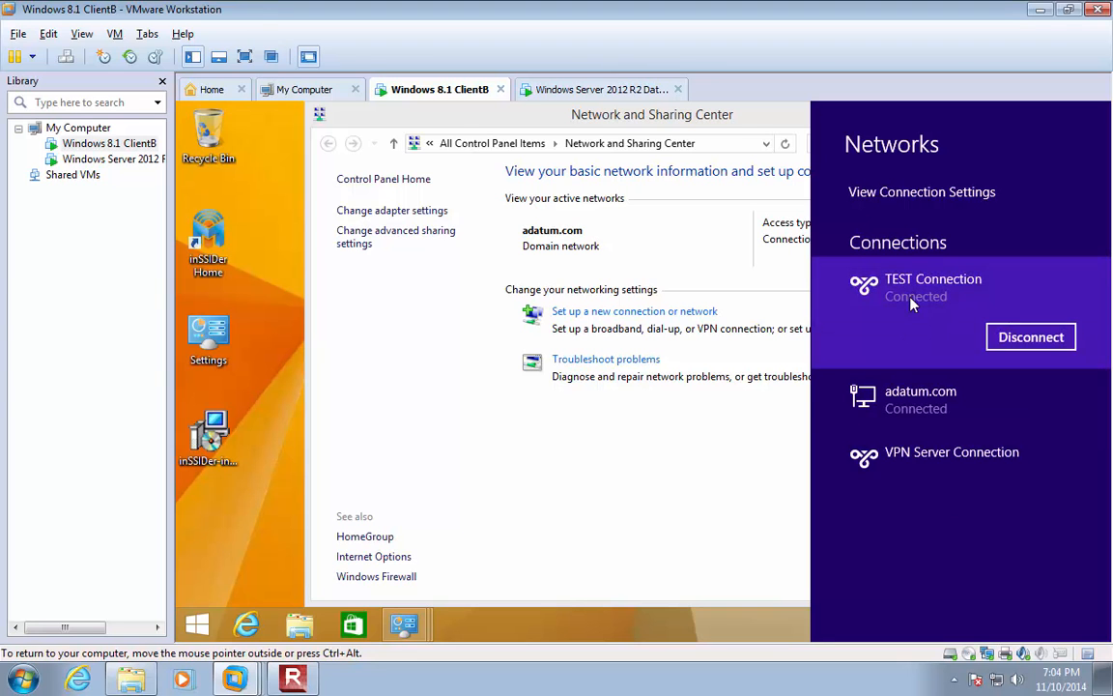
click(1049, 343)
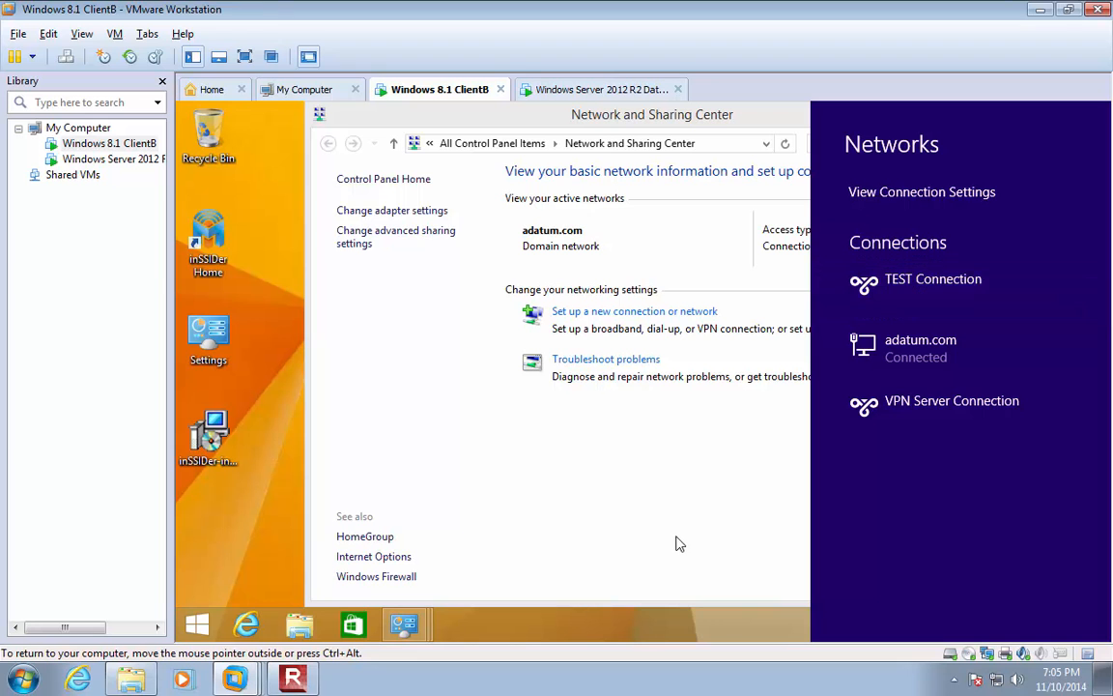
Step: Delete TEST Connection from Network Connections
click(370, 212)
click(370, 212)
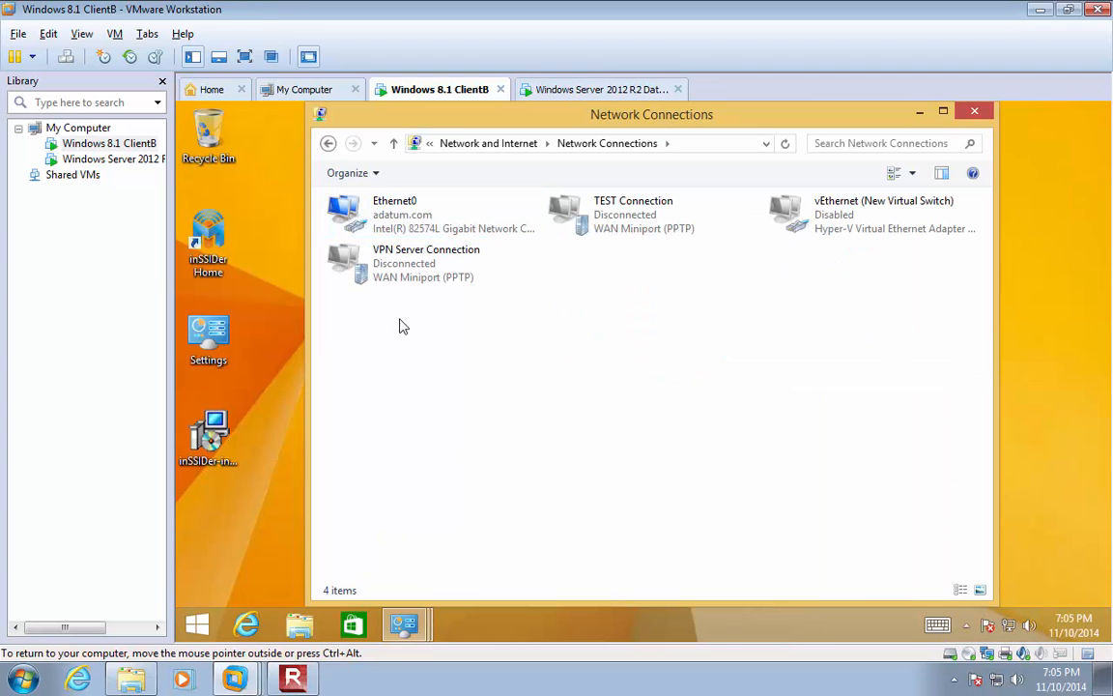
right_click(599, 223)
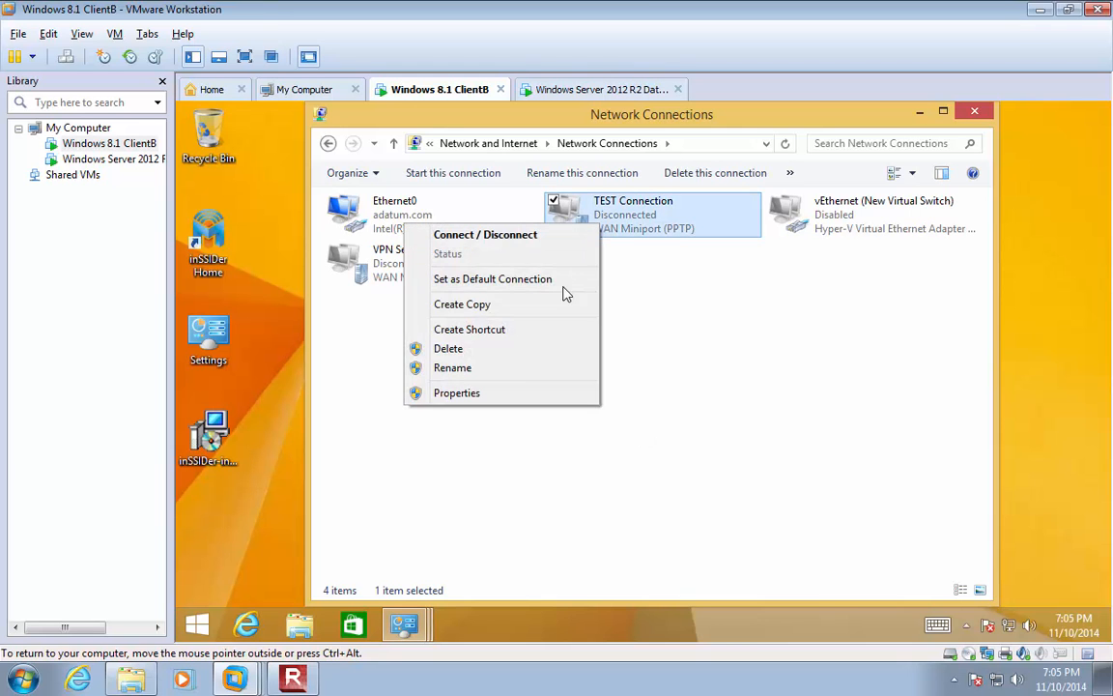
click(514, 349)
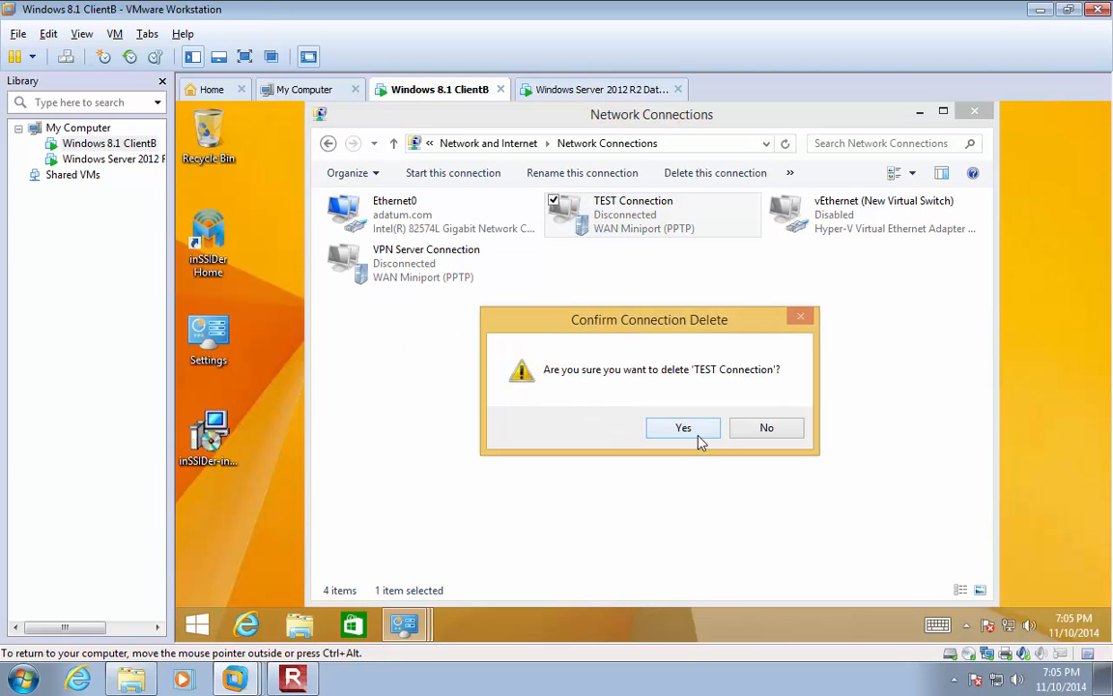
click(698, 435)
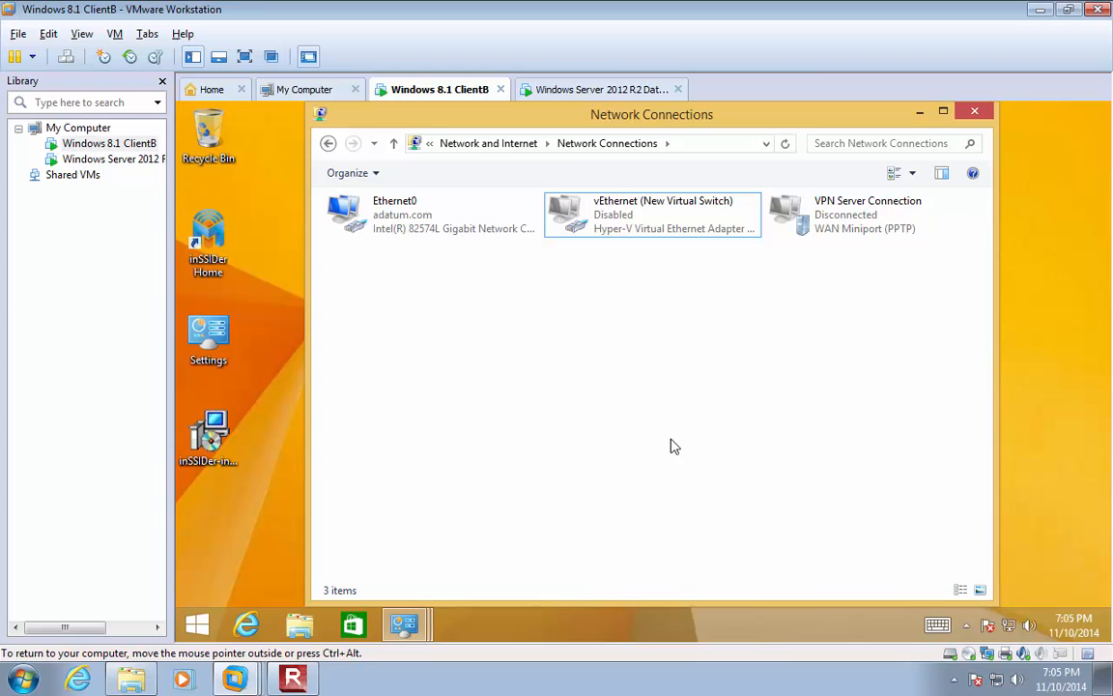
Step: Open VPN Server Connection's properties and check its Options and PPP settings without changes
click(829, 222)
right_click(829, 222)
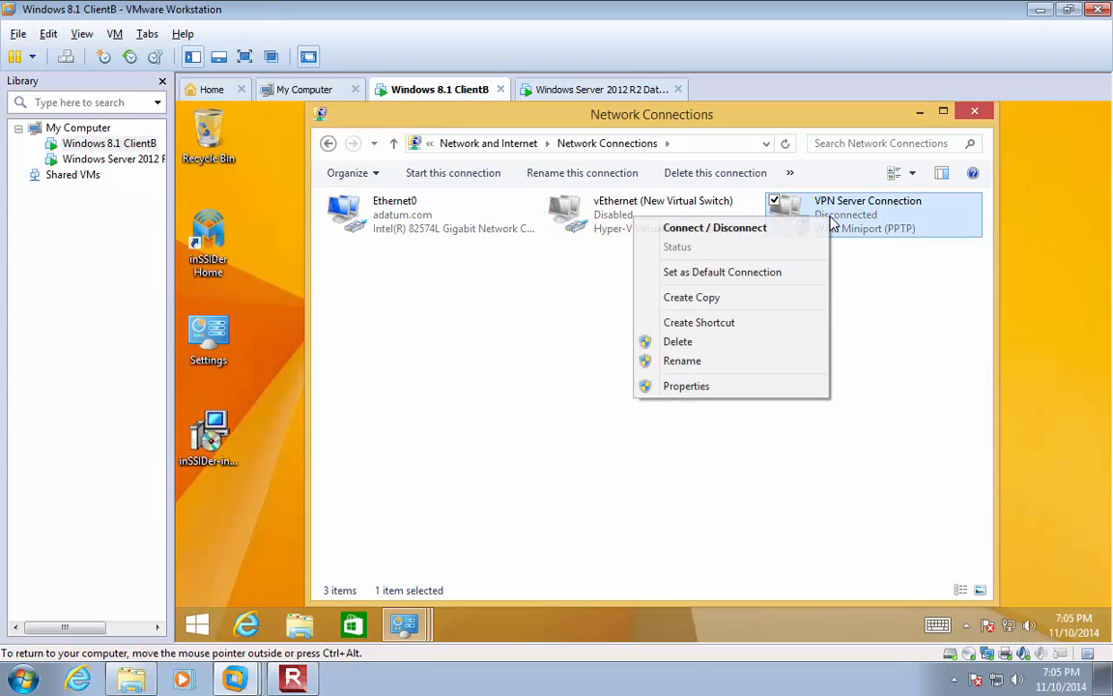
click(757, 393)
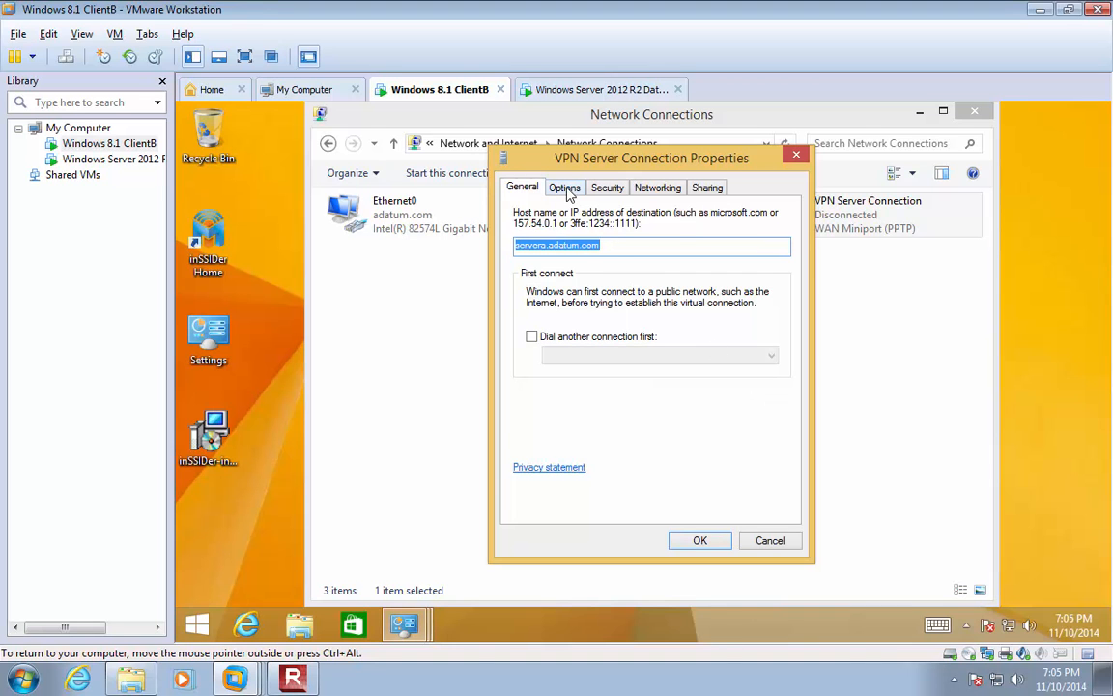
click(566, 191)
click(570, 283)
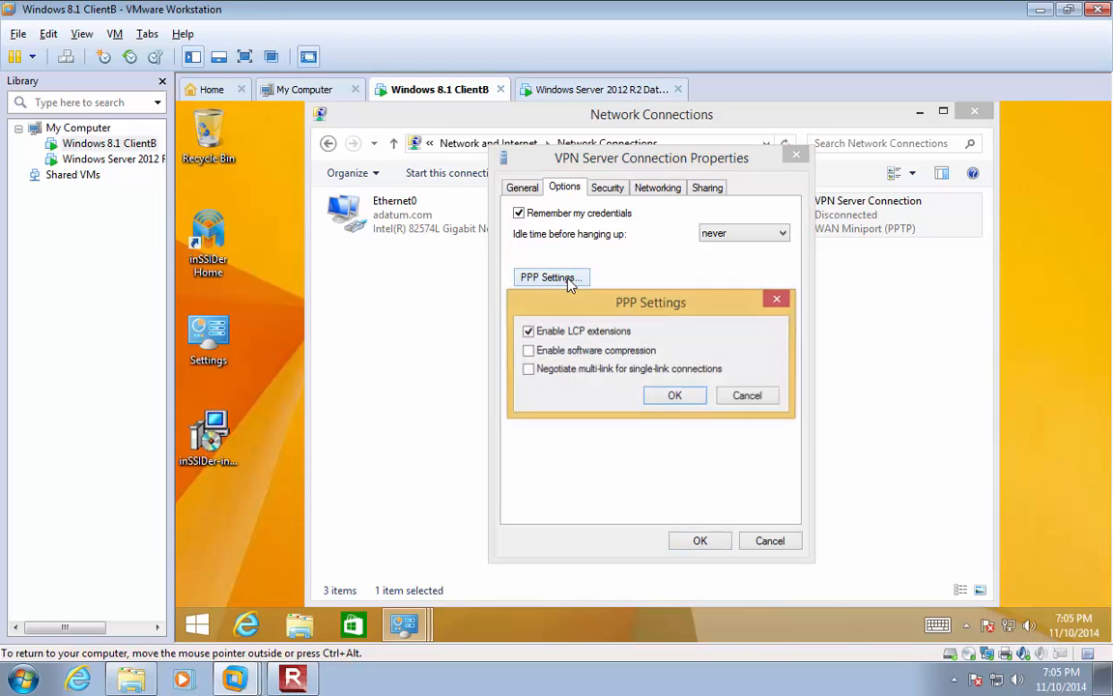
click(745, 398)
Step: Switch VPN Server Connection's authentication to EAP (EAP-MSCHAP v2) and save the properties
click(605, 189)
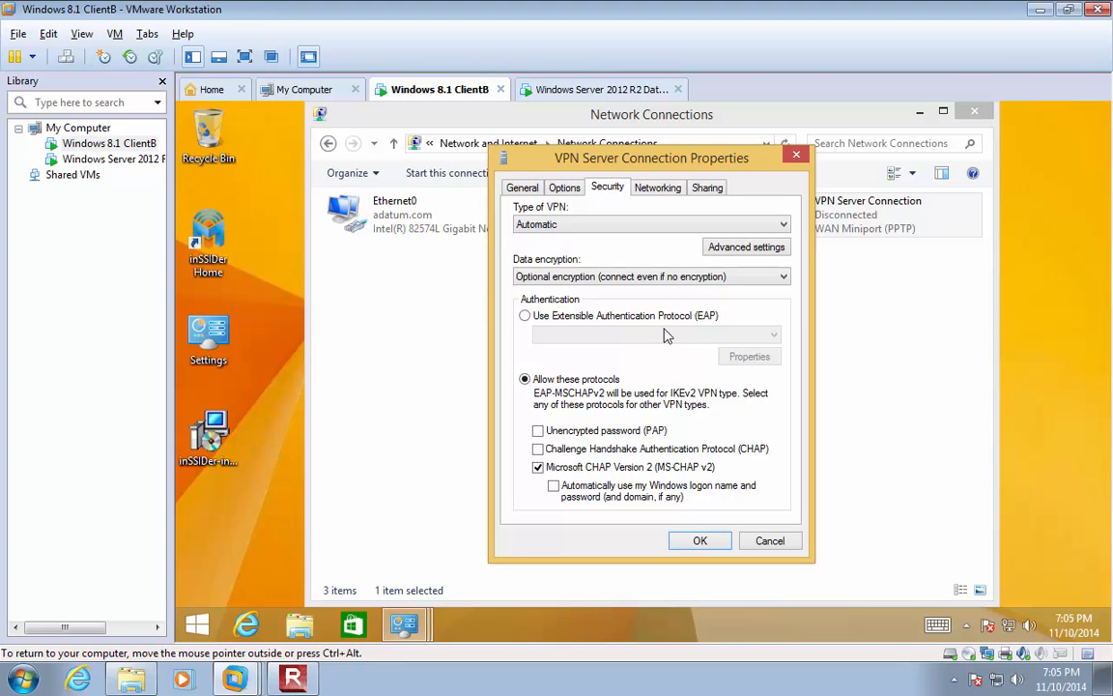
click(623, 316)
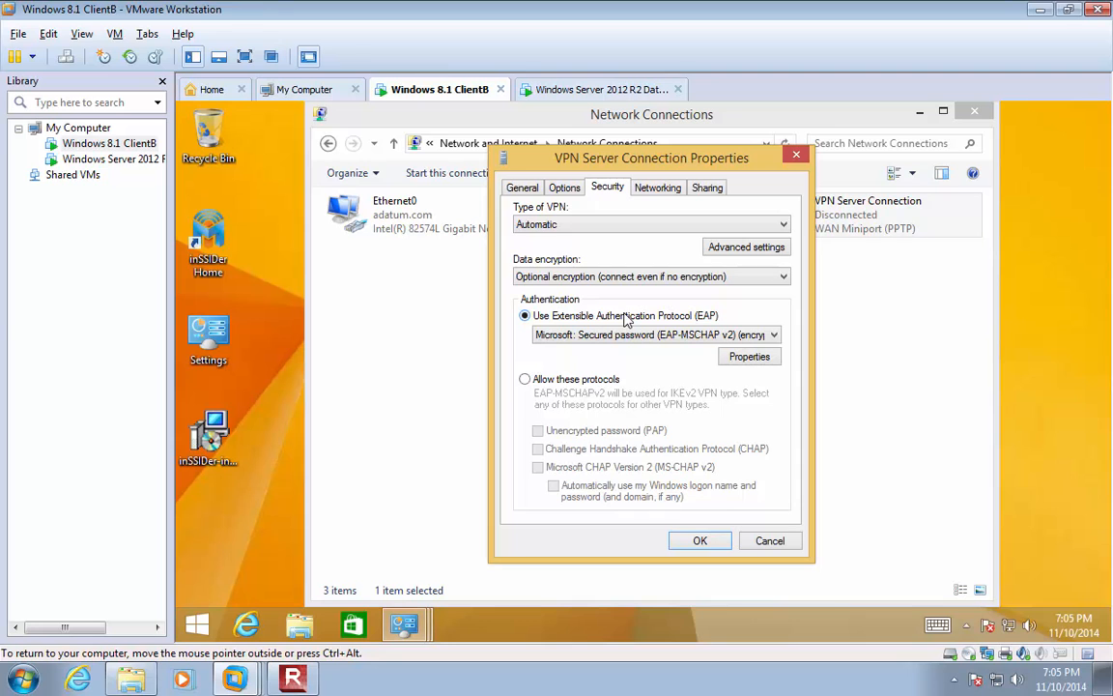
click(663, 192)
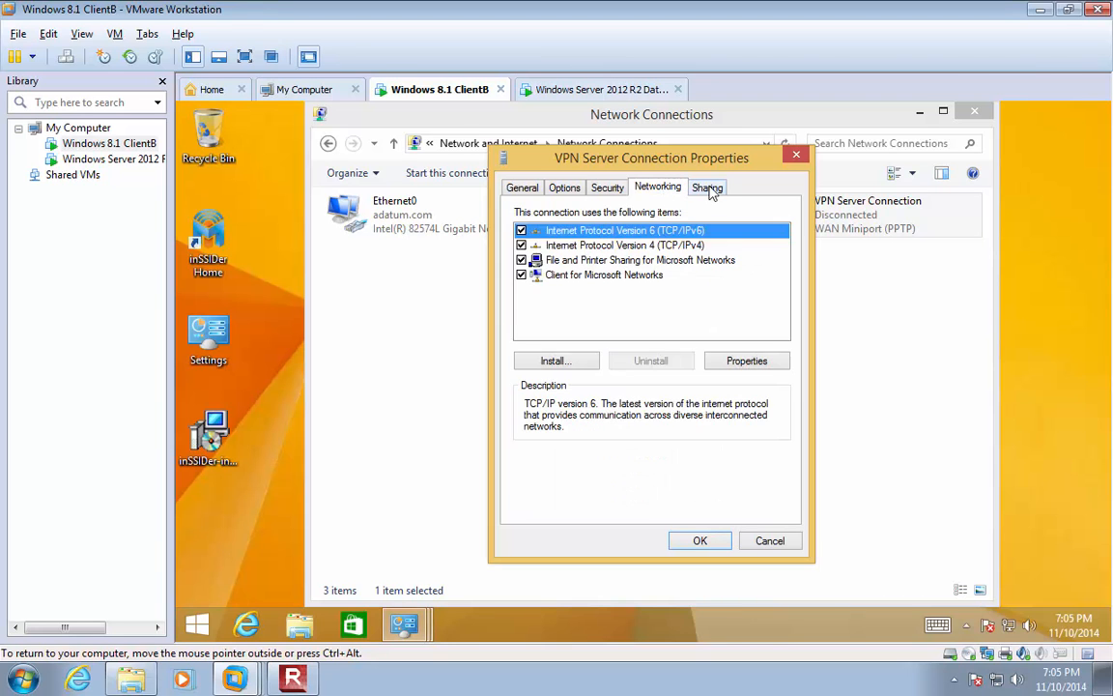
click(710, 192)
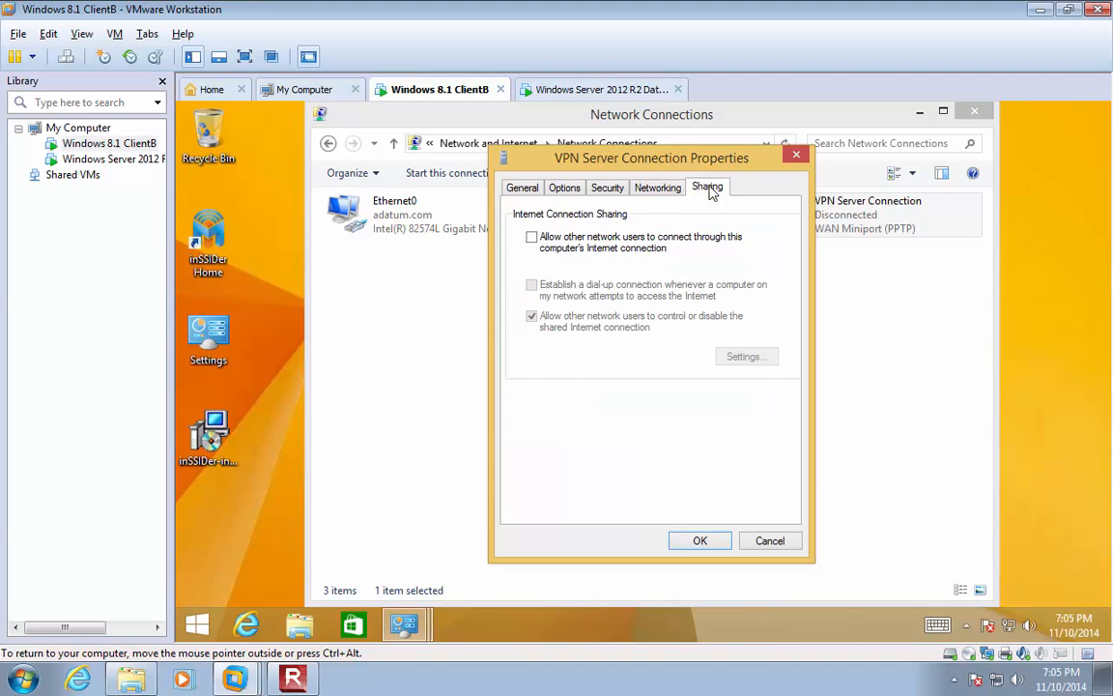
click(609, 192)
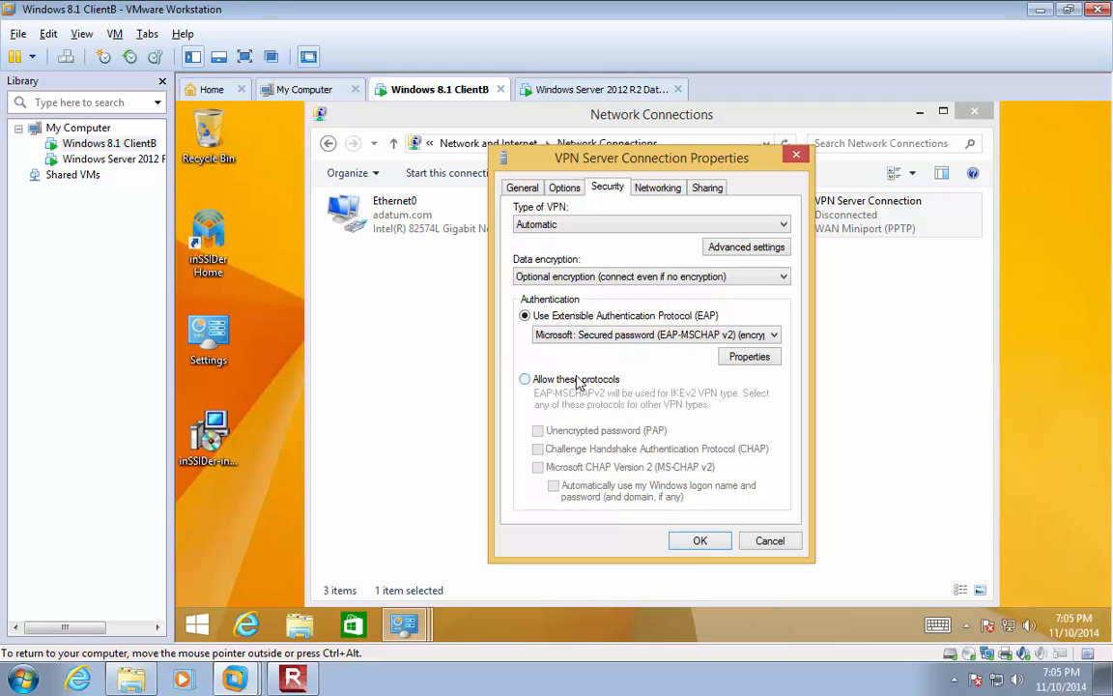
click(697, 541)
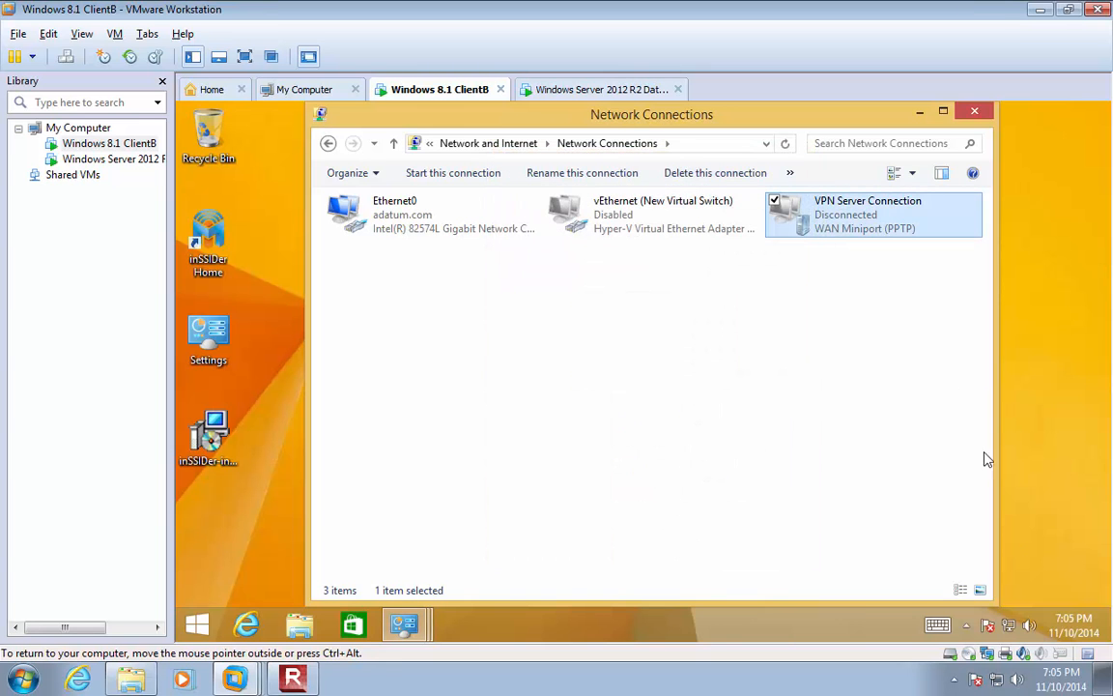
Step: Try connecting VPN Server Connection from the Networks pane; it fails with Error 919
click(1010, 628)
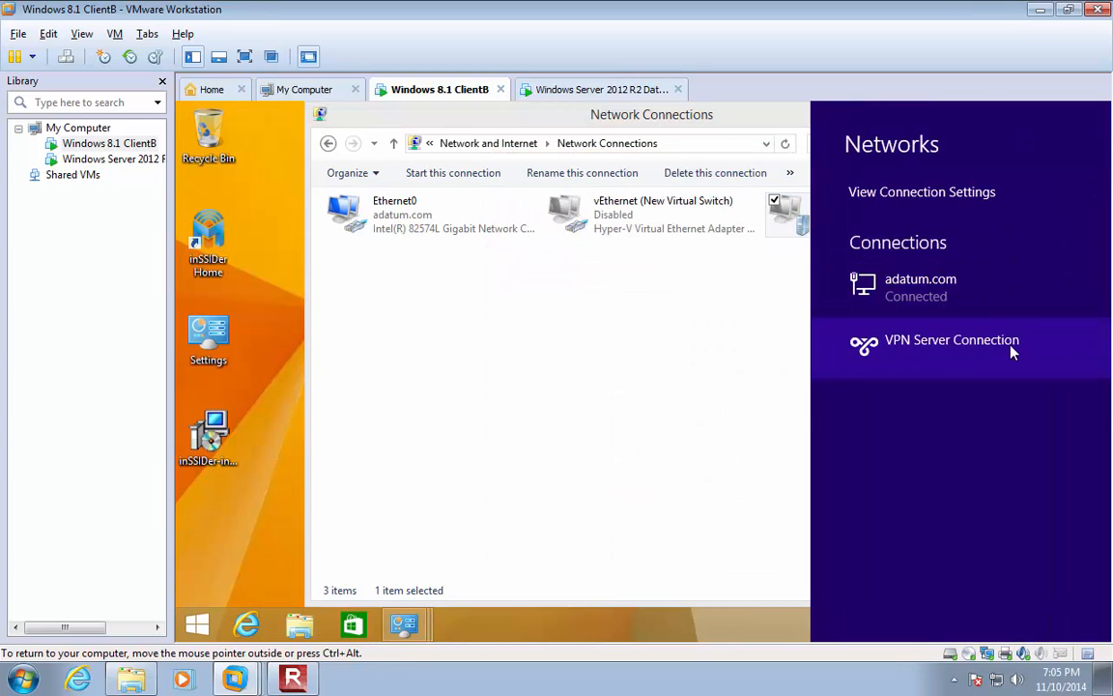
click(965, 340)
click(1052, 387)
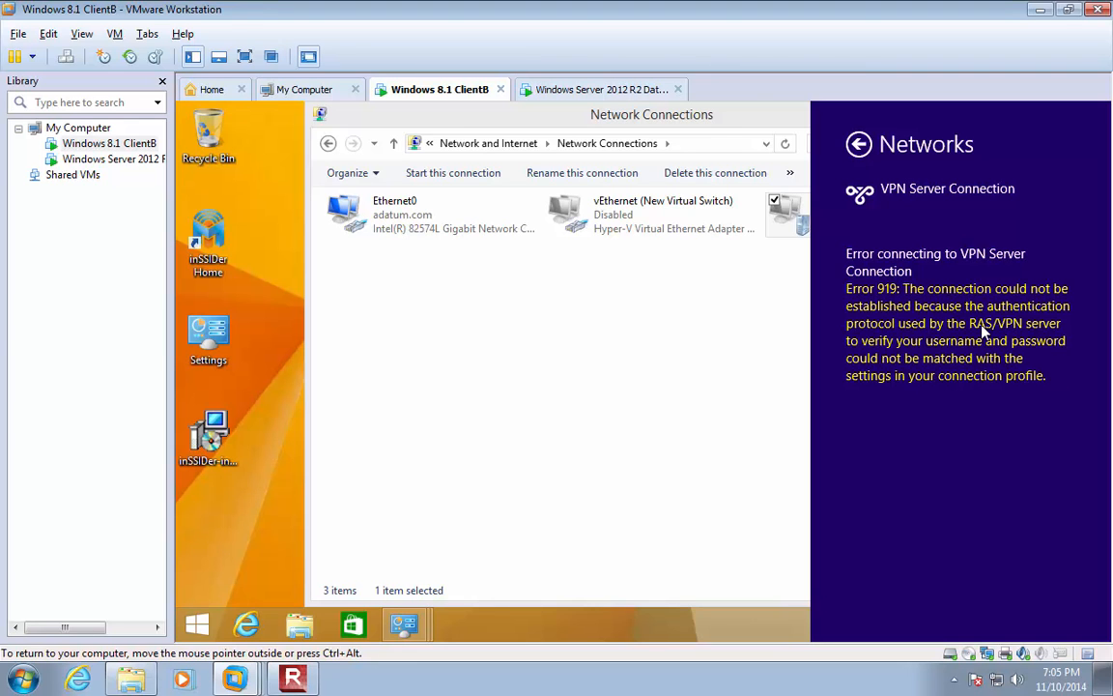
Step: Delete VPN Server Connection from Network Connections and confirm
click(764, 324)
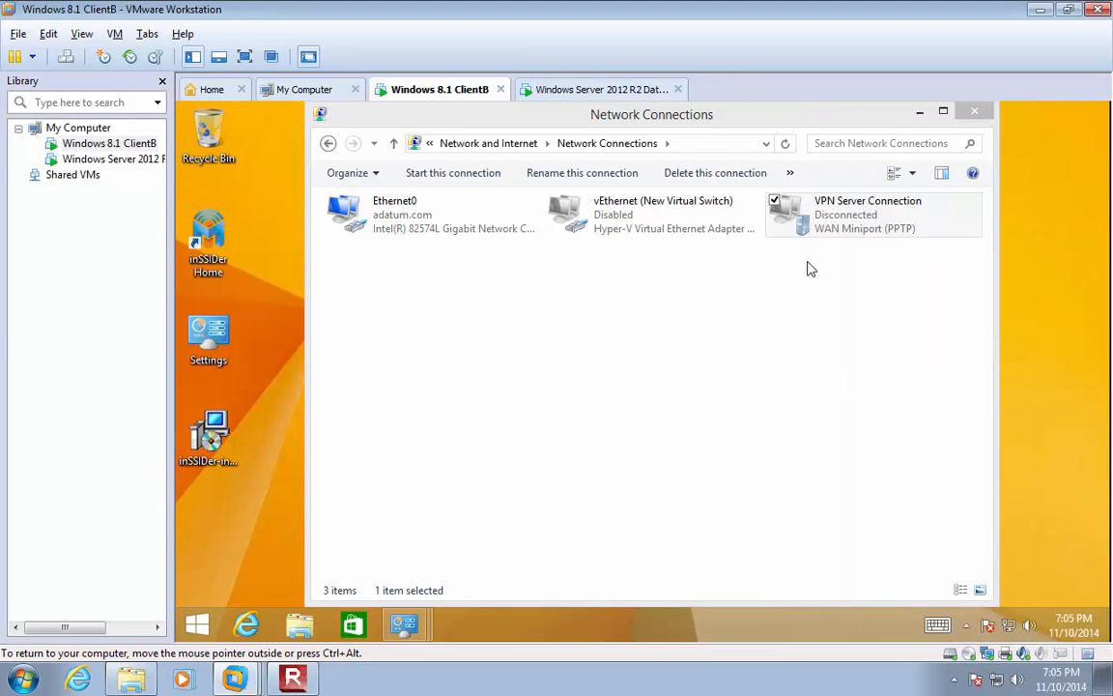
right_click(835, 218)
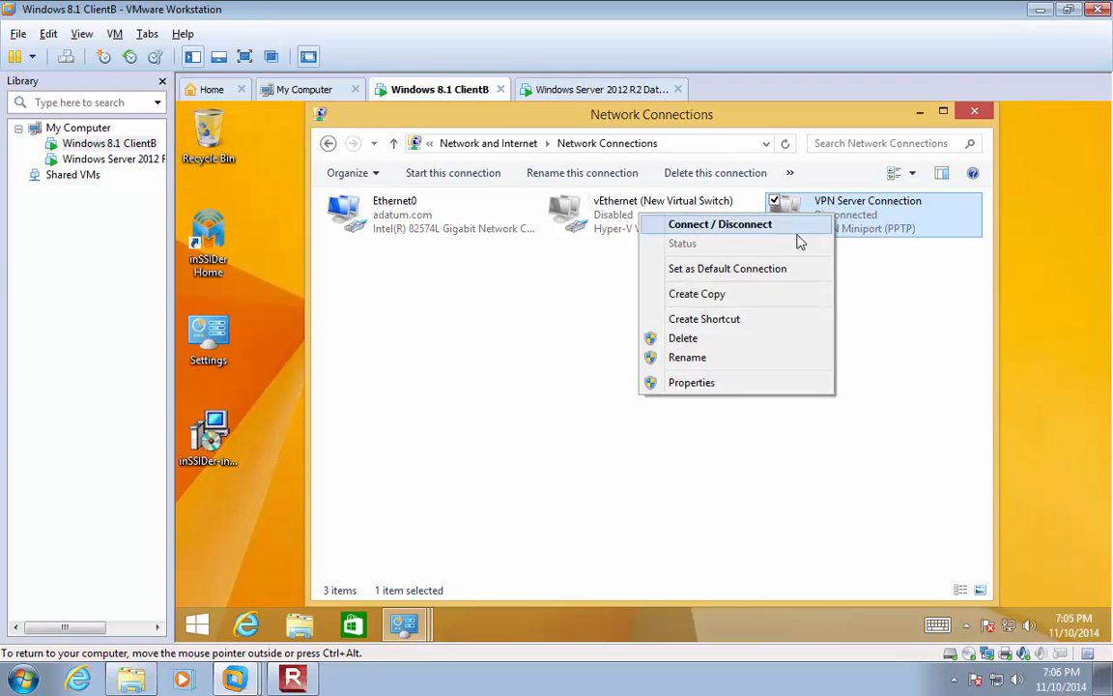
click(751, 341)
click(716, 430)
Step: Open Network and Sharing Center from the taskbar network status icon
right_click(846, 220)
click(884, 281)
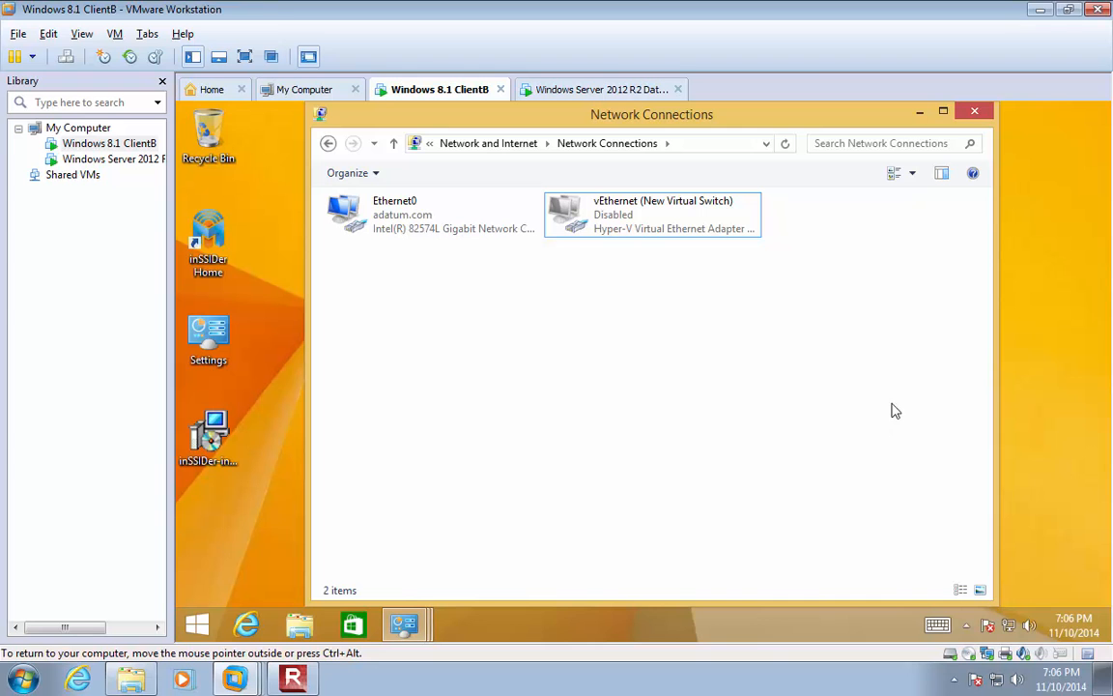
click(1011, 631)
click(639, 527)
right_click(1011, 630)
click(984, 612)
Step: Create a workplace VPN to servera.adatum.com named VPN Server Connection, allowing other people to use it
click(593, 313)
click(570, 381)
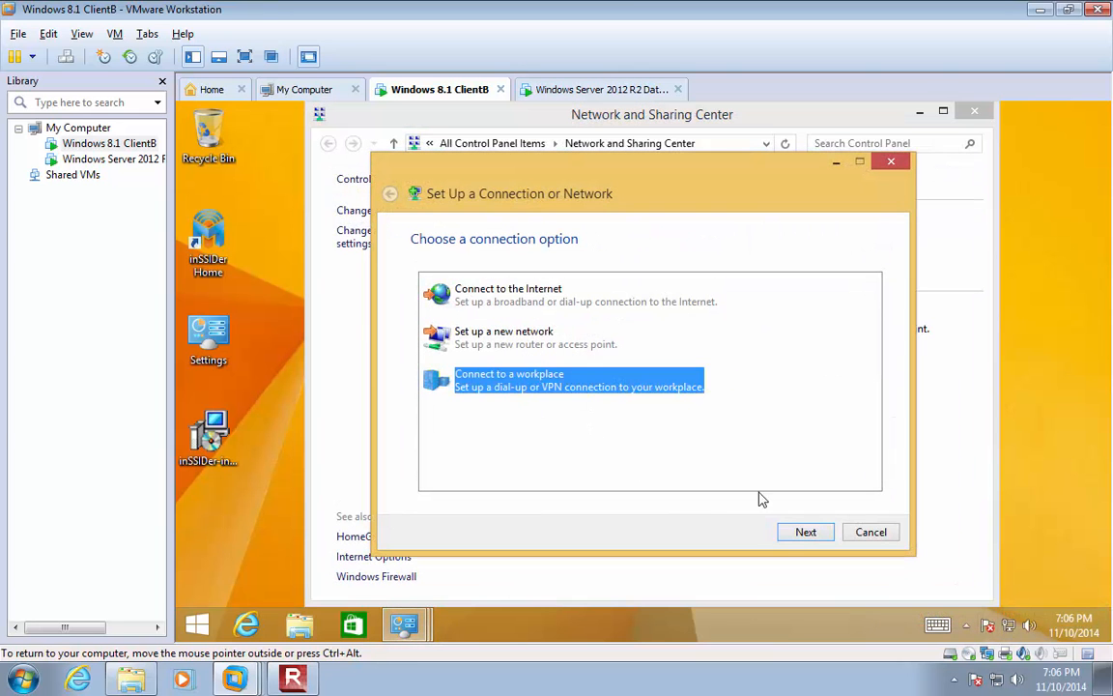
click(803, 533)
click(513, 275)
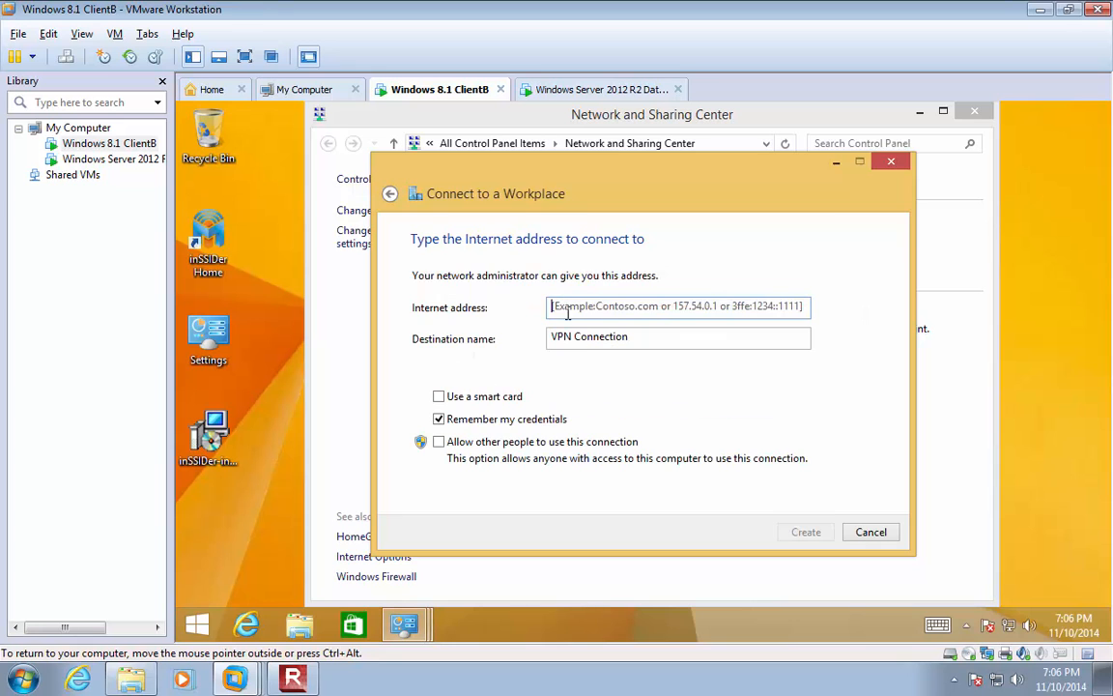
text(servera.adatum.com)
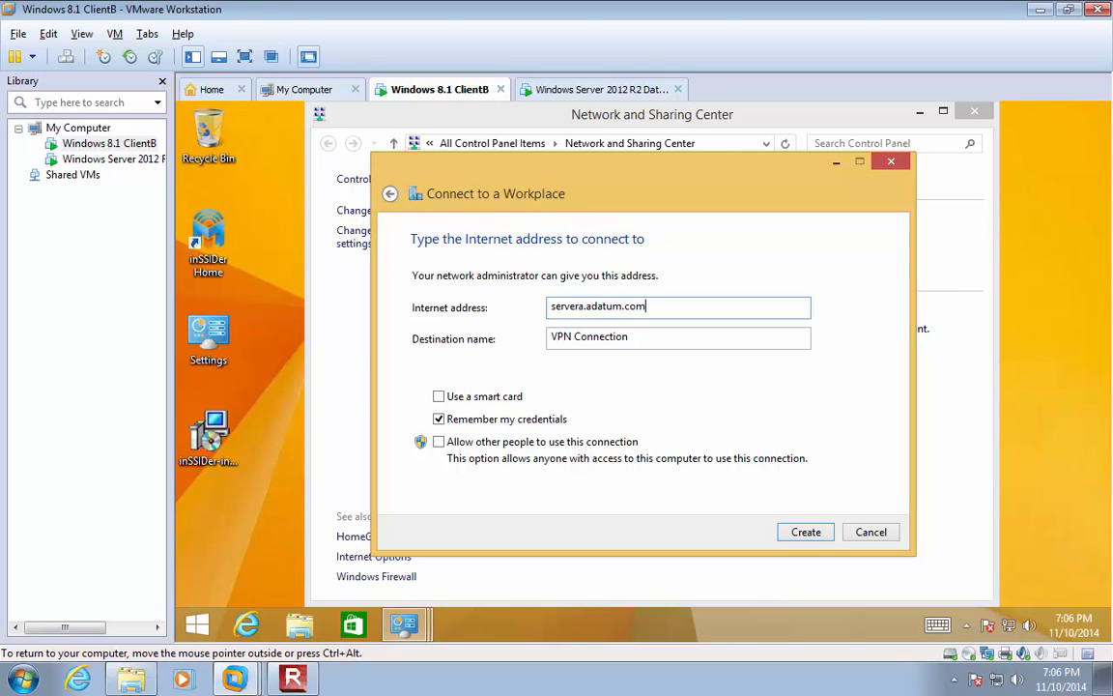
click(578, 338)
text(Server)
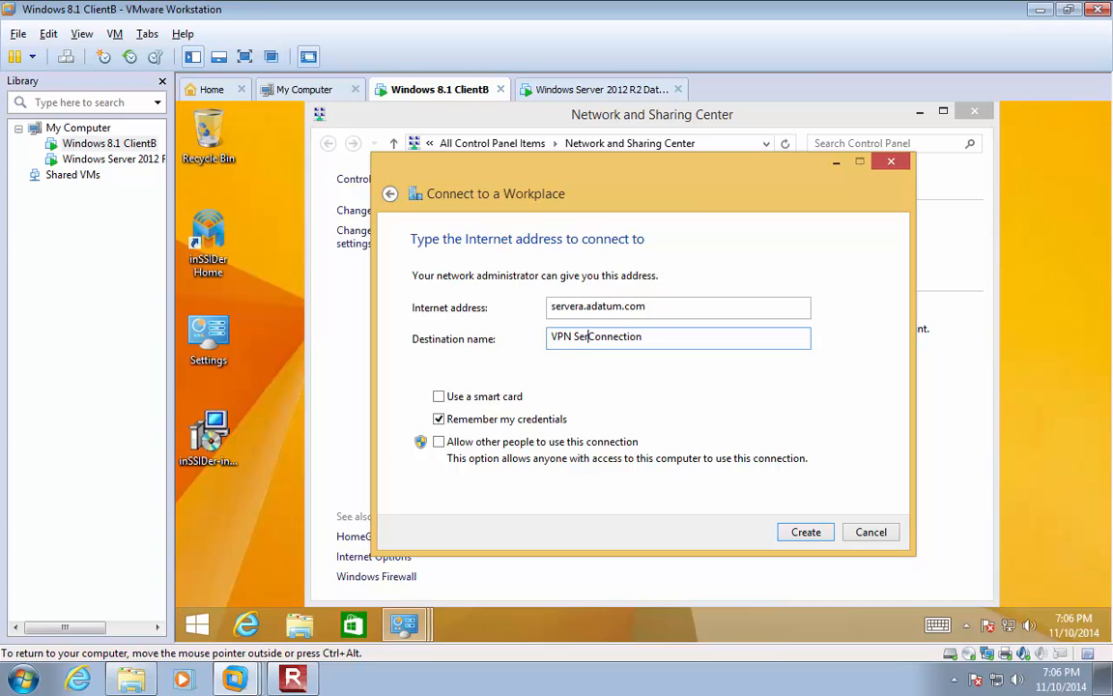
click(439, 441)
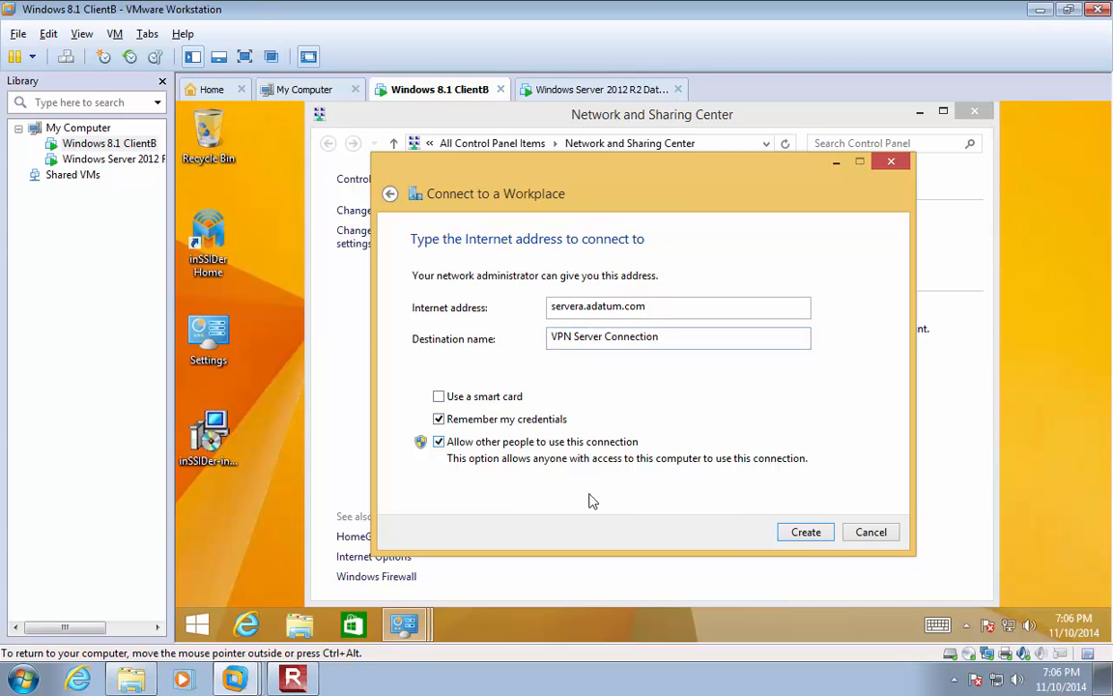
click(818, 542)
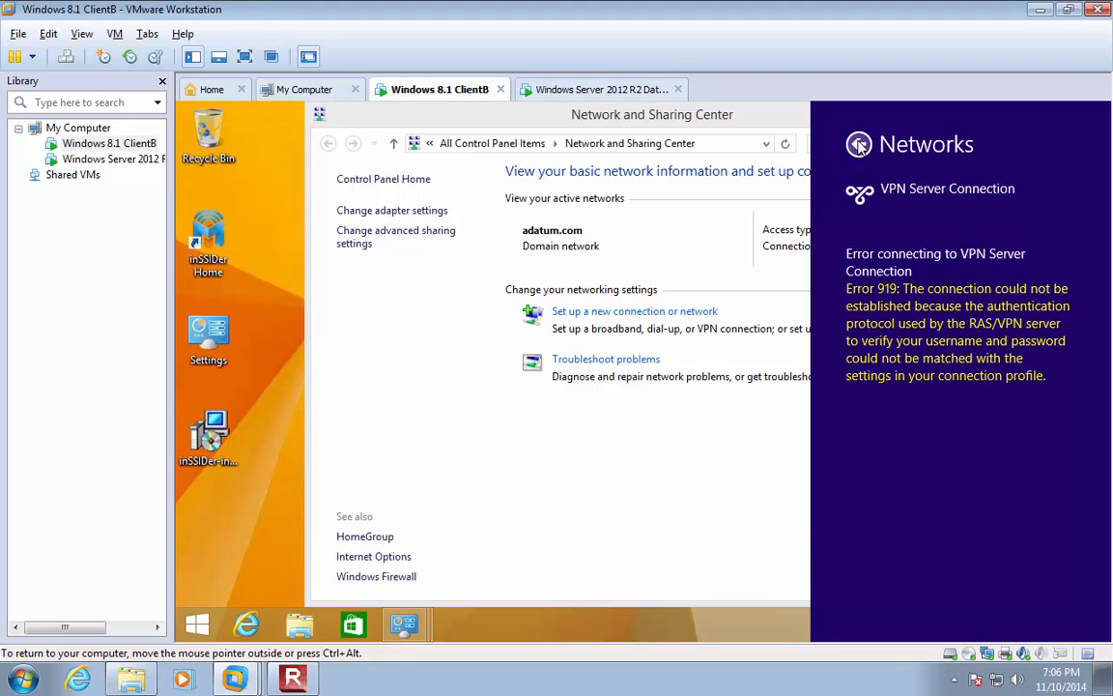
Step: Connect VPN Server Connection signed in as Administrator with the account password, then close the Networks pane
click(858, 144)
click(964, 349)
click(1049, 385)
text(Administrato)
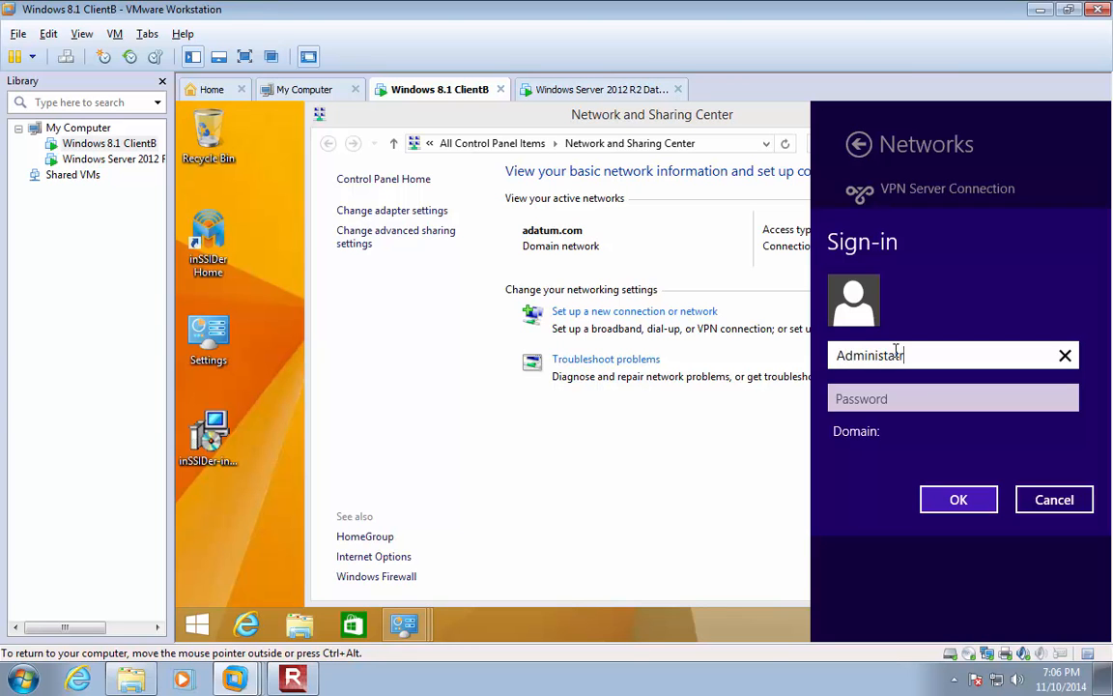
key(BackSpace)
text(rator)
key(Tab)
text(Pa$$w0rd)
key(Return)
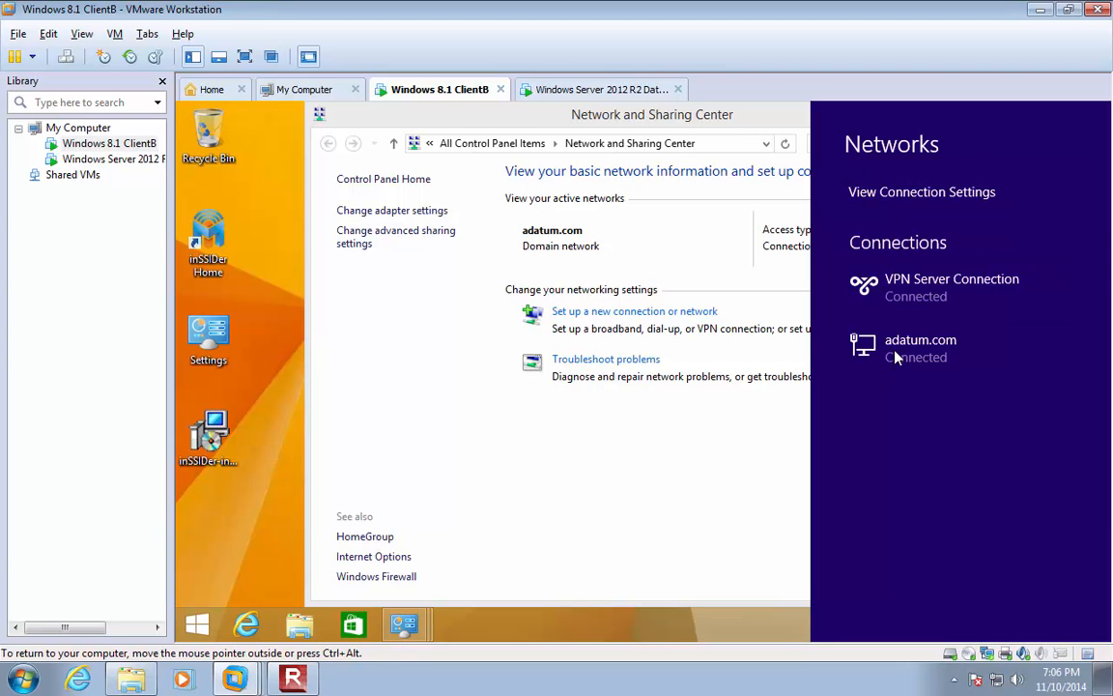
click(723, 554)
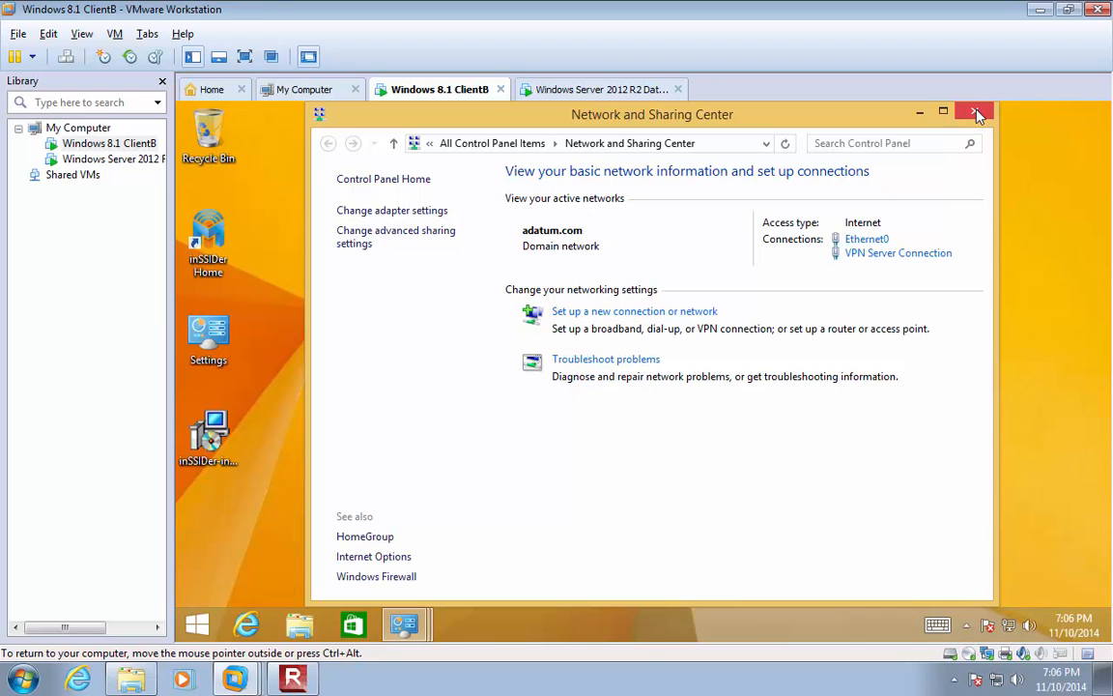
Step: Review VPN Server Connection's Options, PPP, Security, Networking and Sharing settings, then cancel unchanged
click(404, 211)
right_click(816, 220)
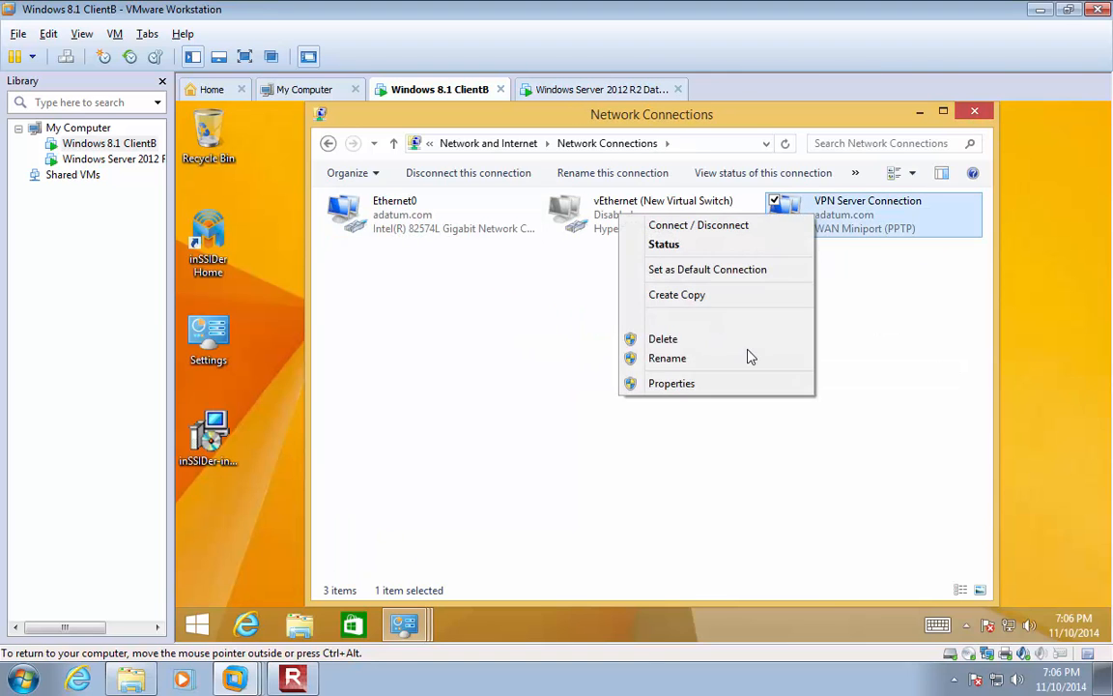
click(731, 383)
click(564, 188)
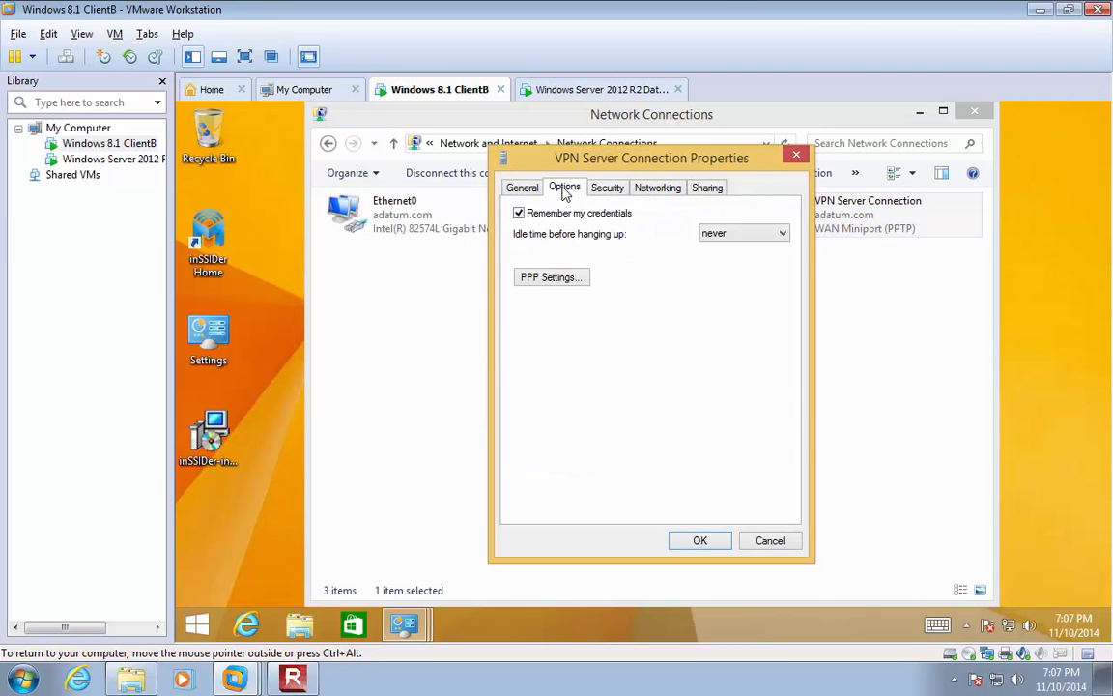
click(565, 280)
click(750, 397)
click(608, 189)
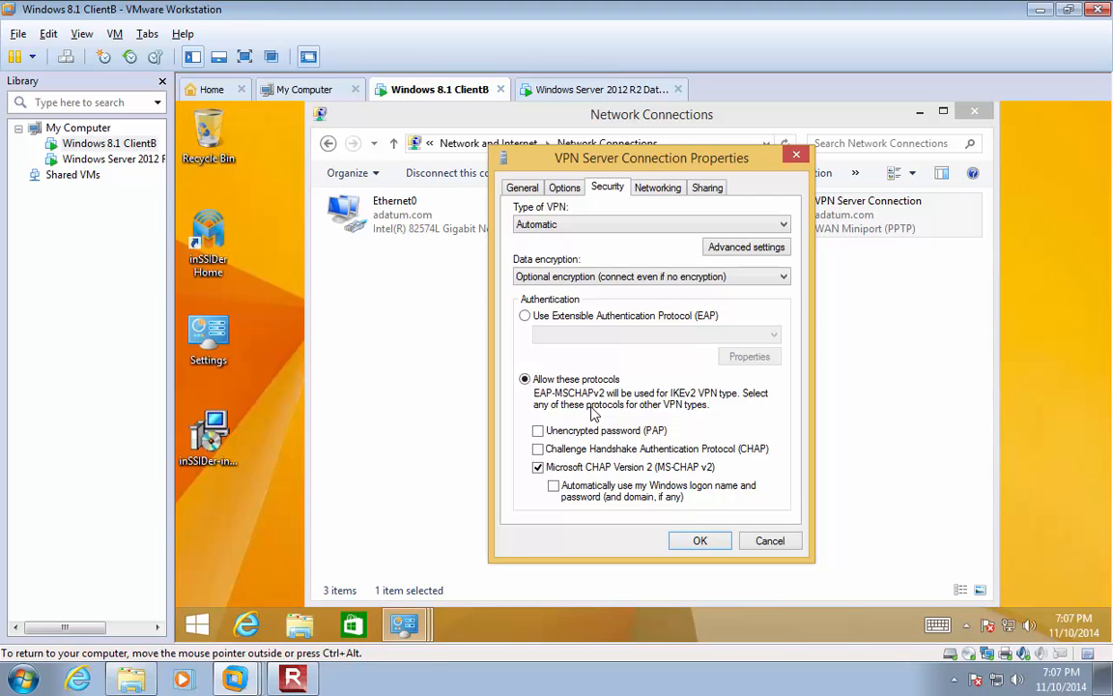
click(650, 192)
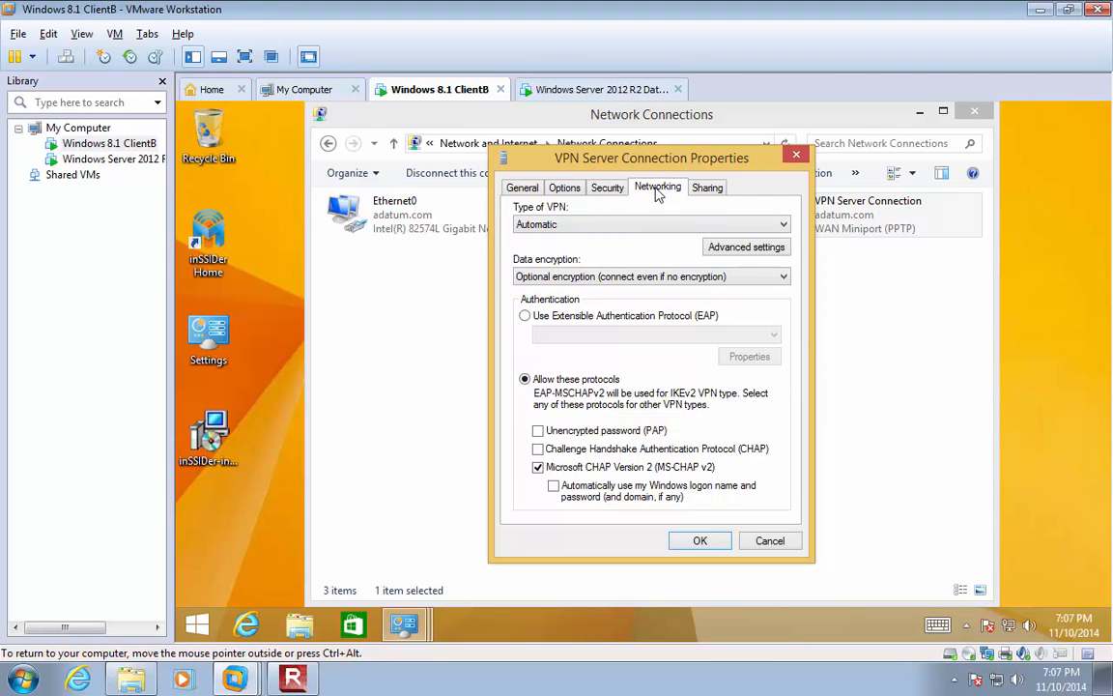
click(716, 190)
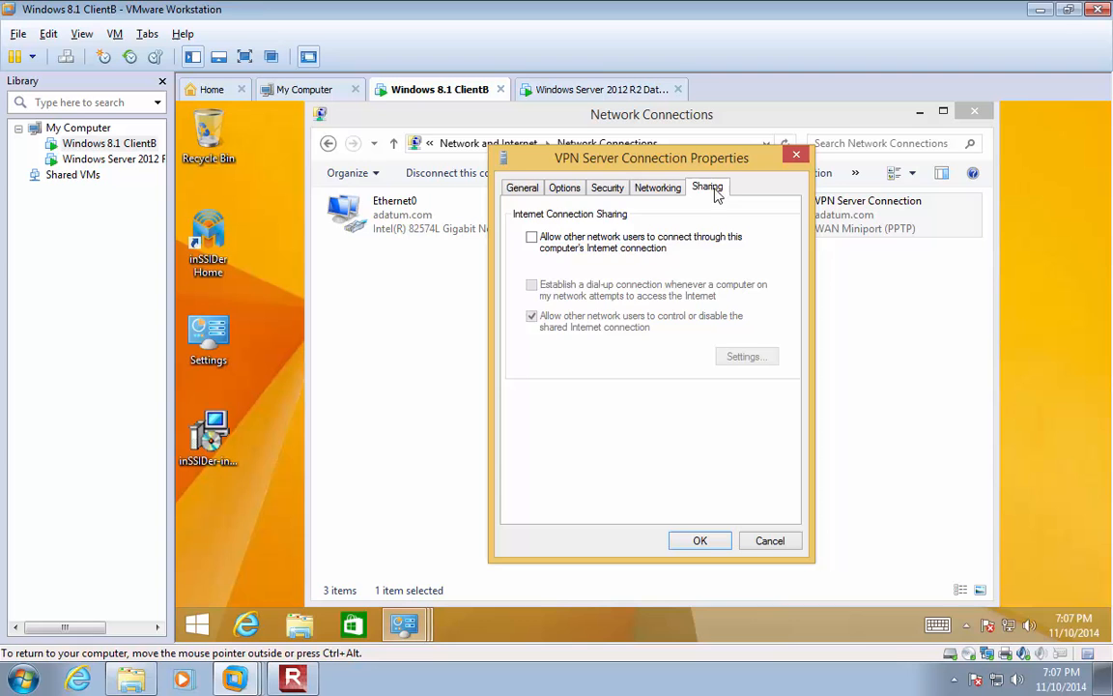
click(607, 187)
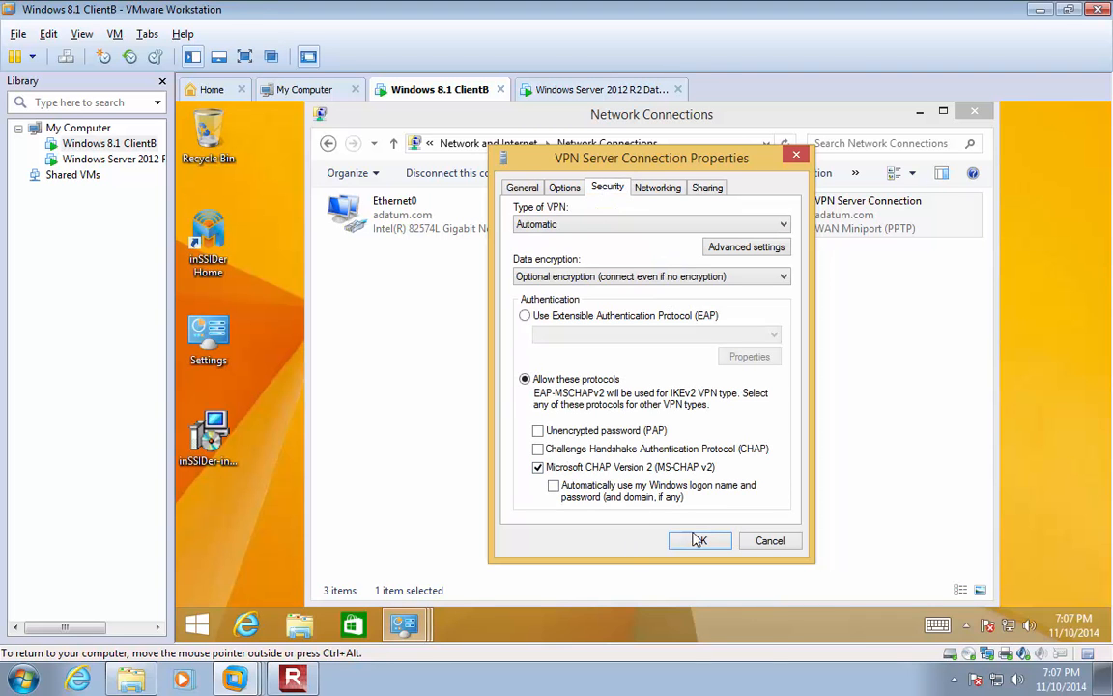
click(782, 541)
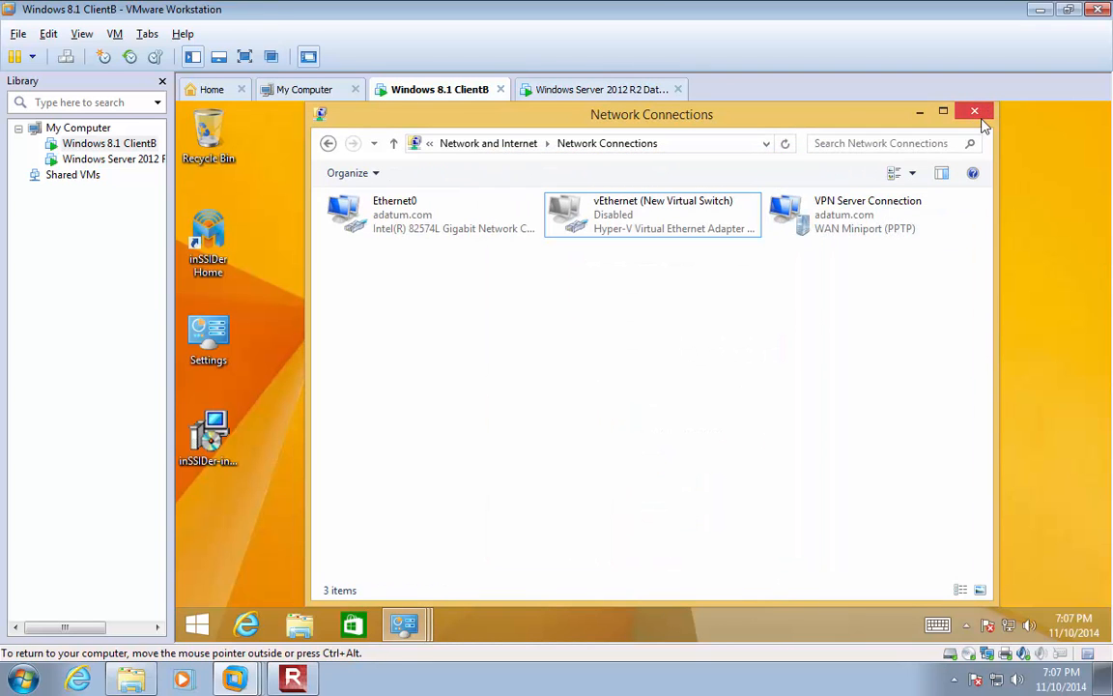
Step: Check VPN Server Connection's status details (MS CHAP V2, MPPE 128), then close Status and Network Connections
right_click(883, 227)
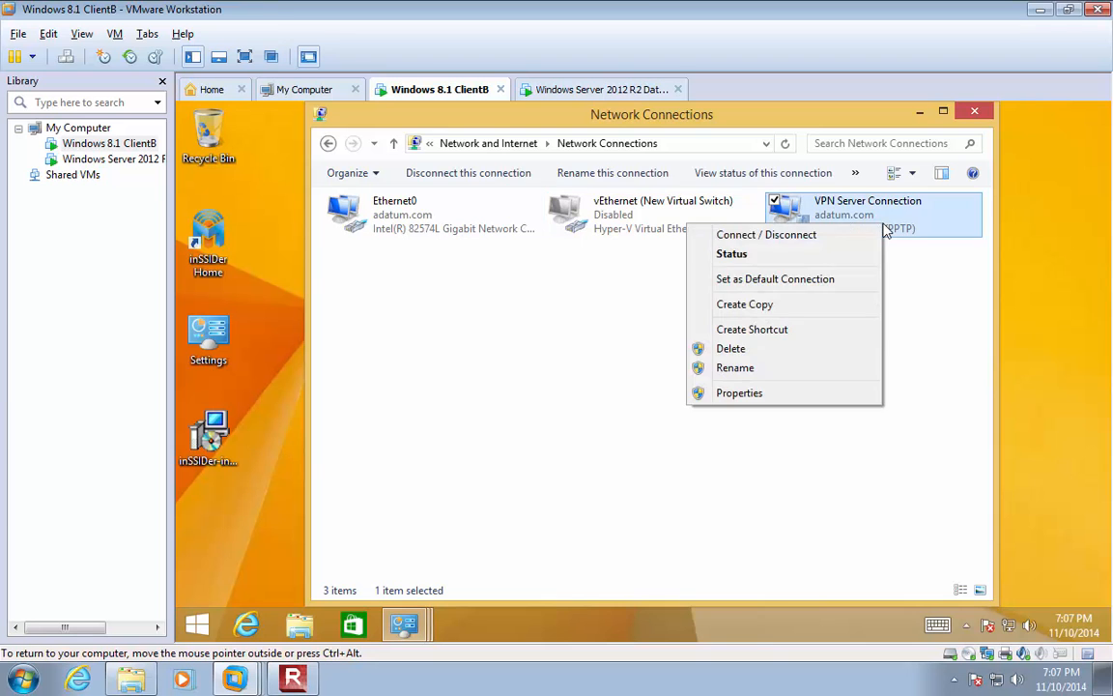
click(836, 256)
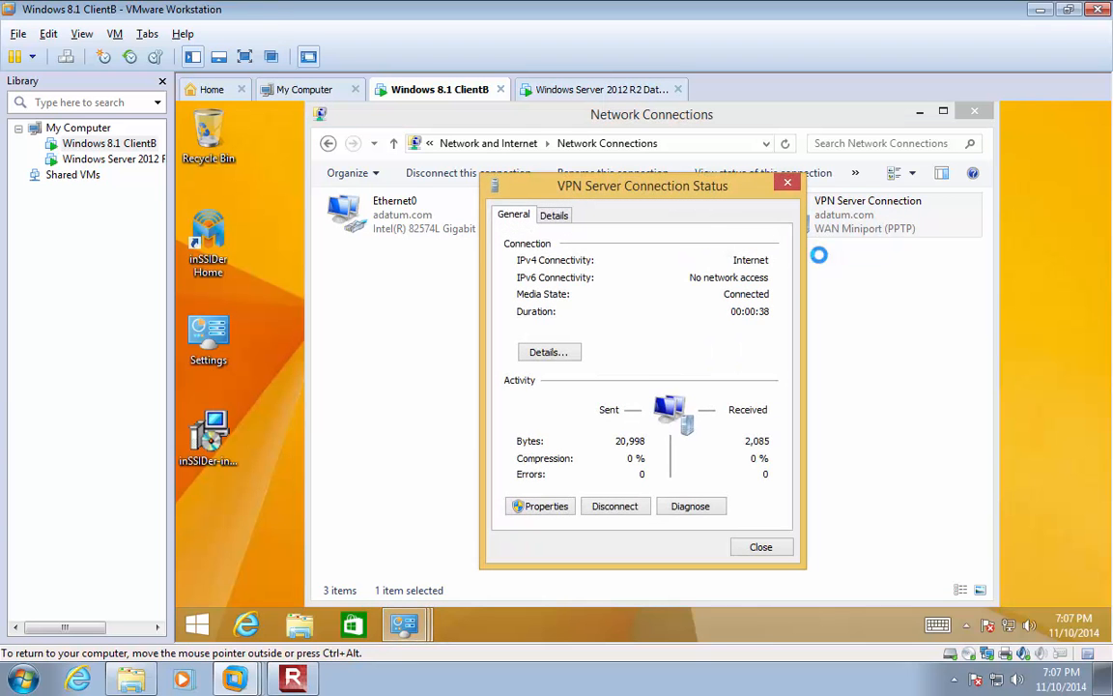
click(544, 221)
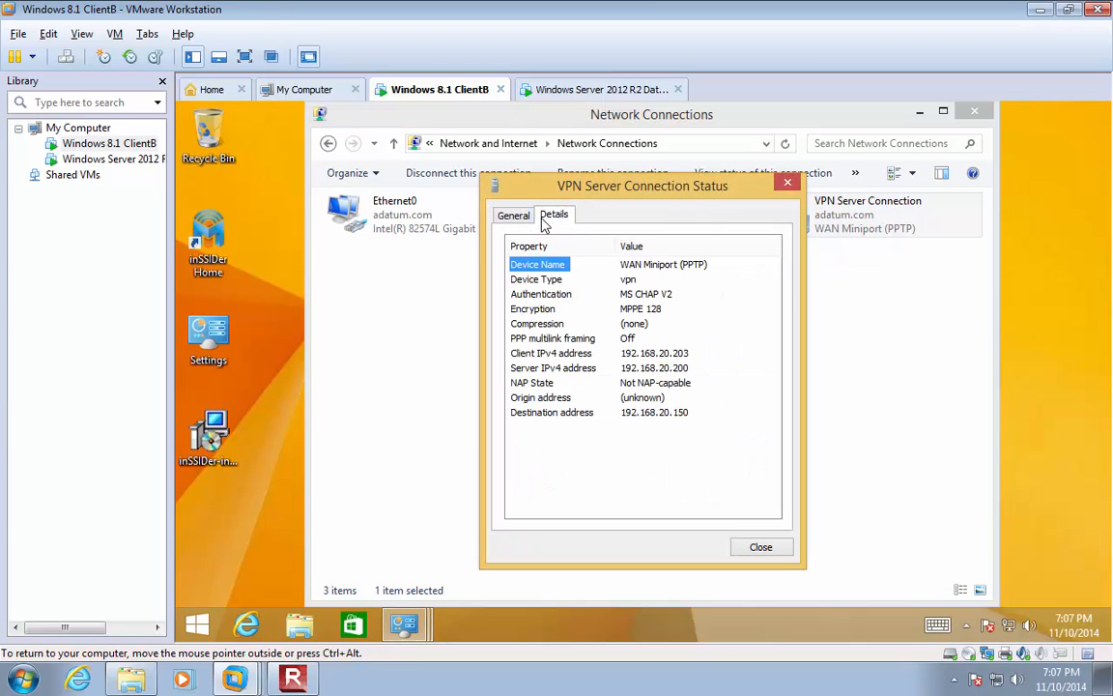
click(663, 300)
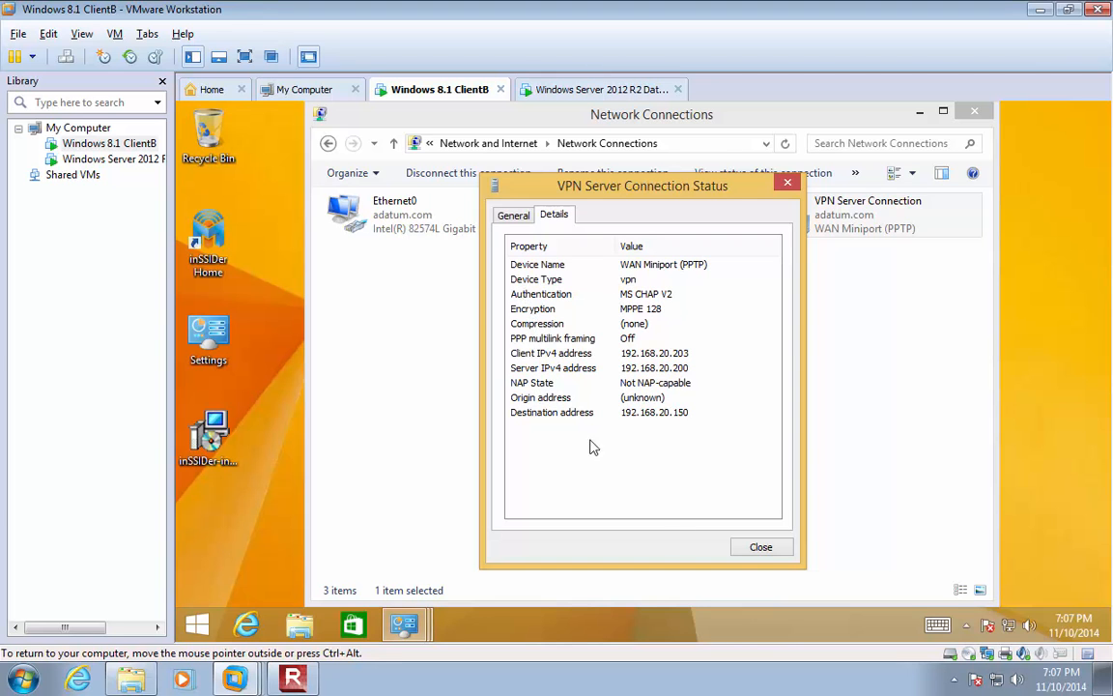
click(771, 549)
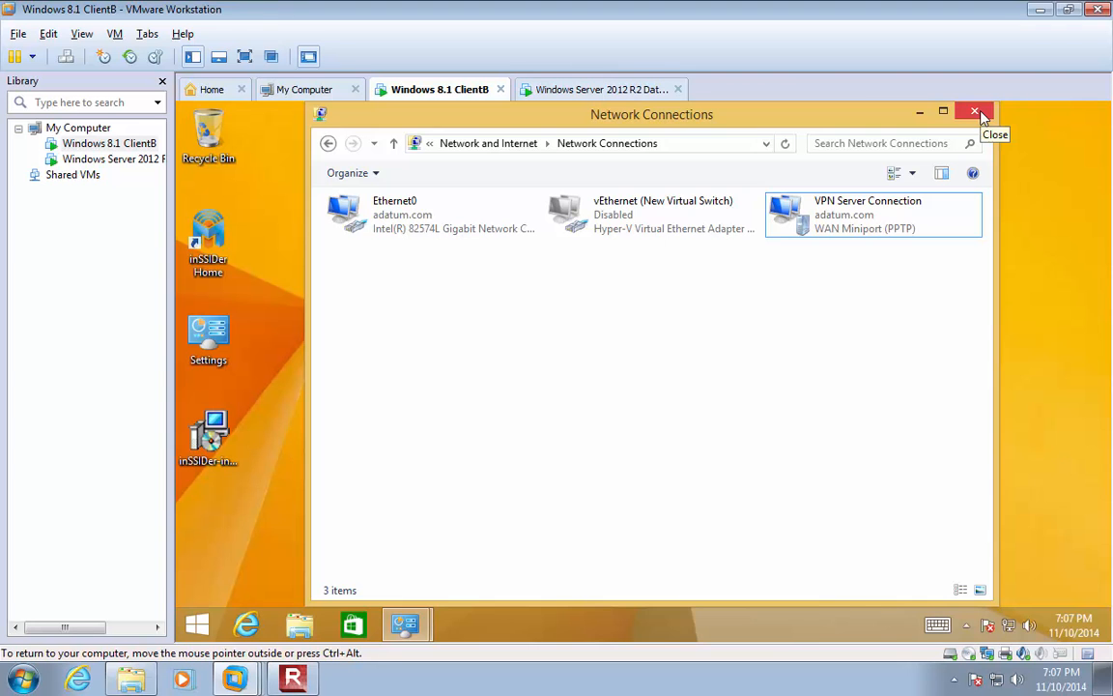
click(978, 113)
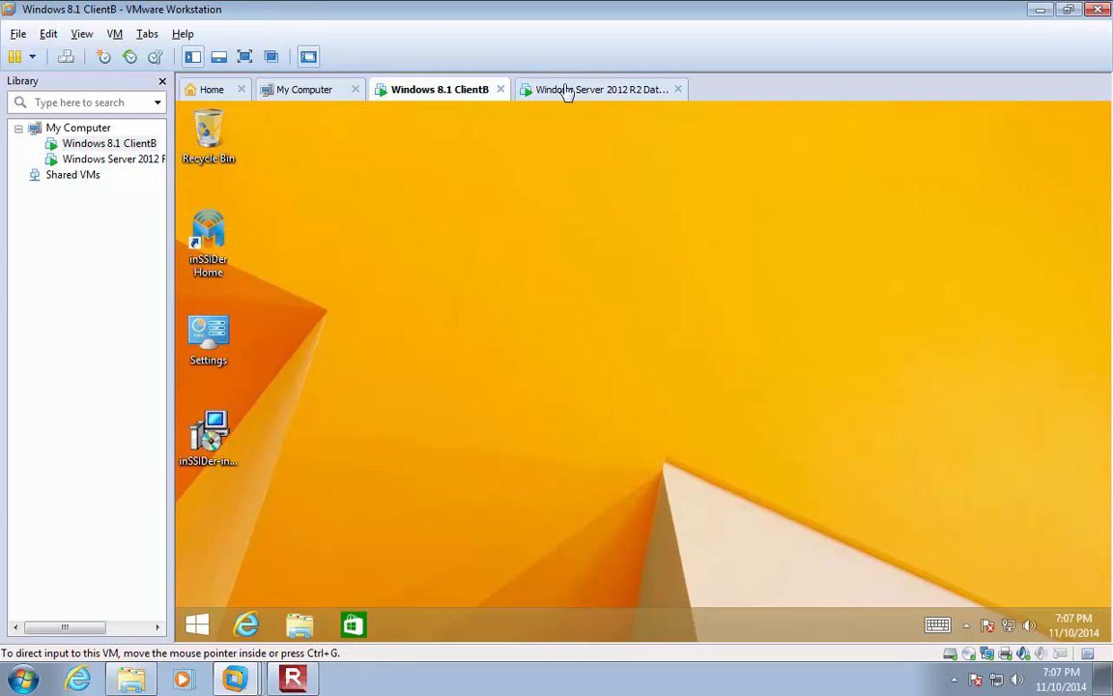
Step: Switch to the Windows Server 2012 R2 machine and launch Remote Access Management from Server Manager Tools
click(606, 90)
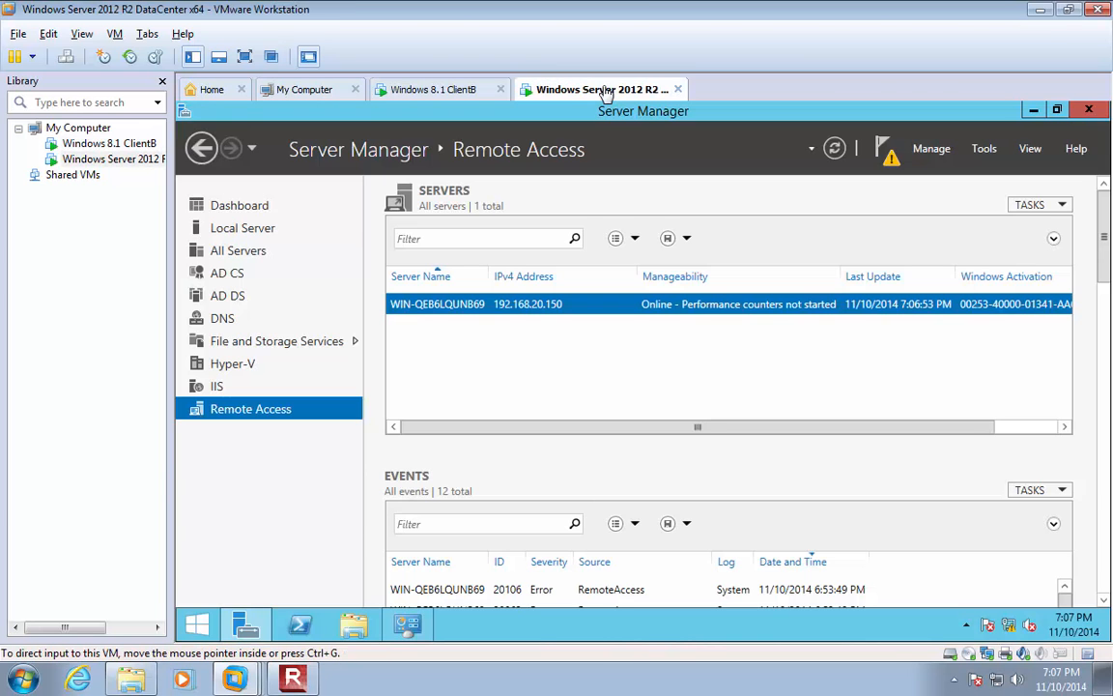
right_click(426, 311)
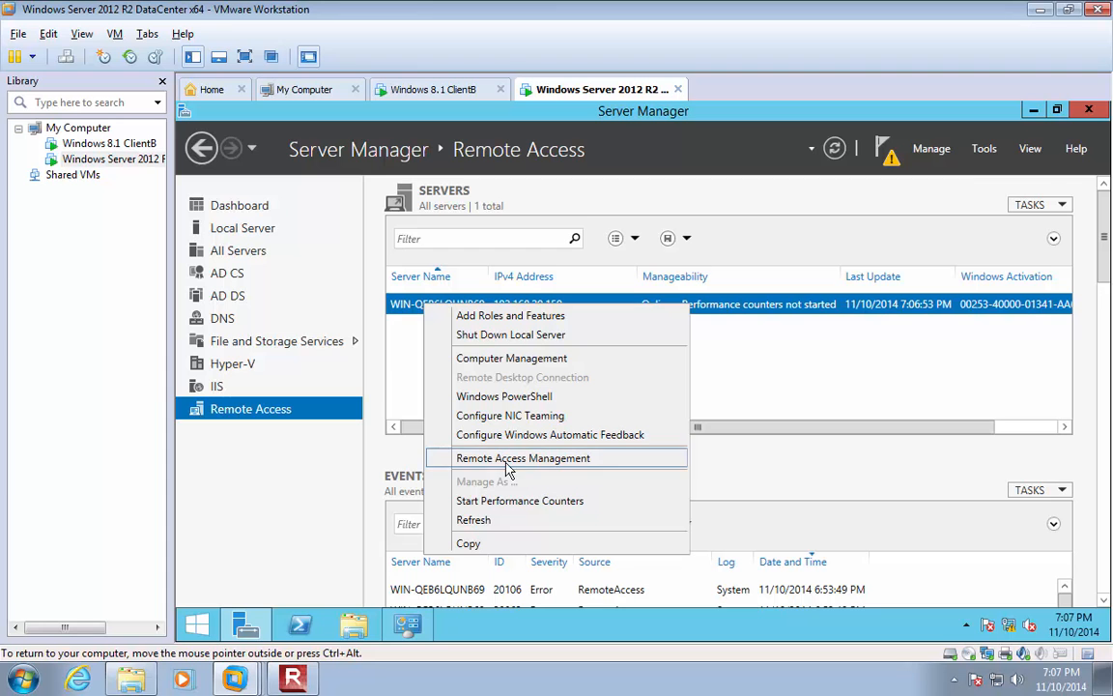
click(981, 151)
click(984, 151)
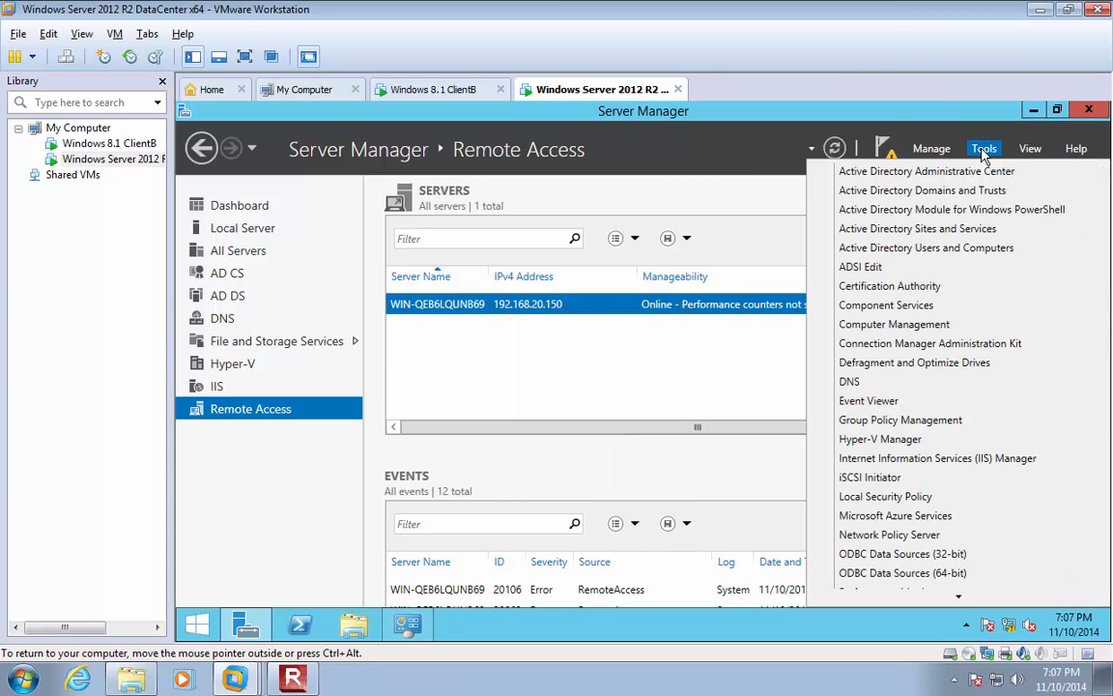
scroll(894, 497, down, 3)
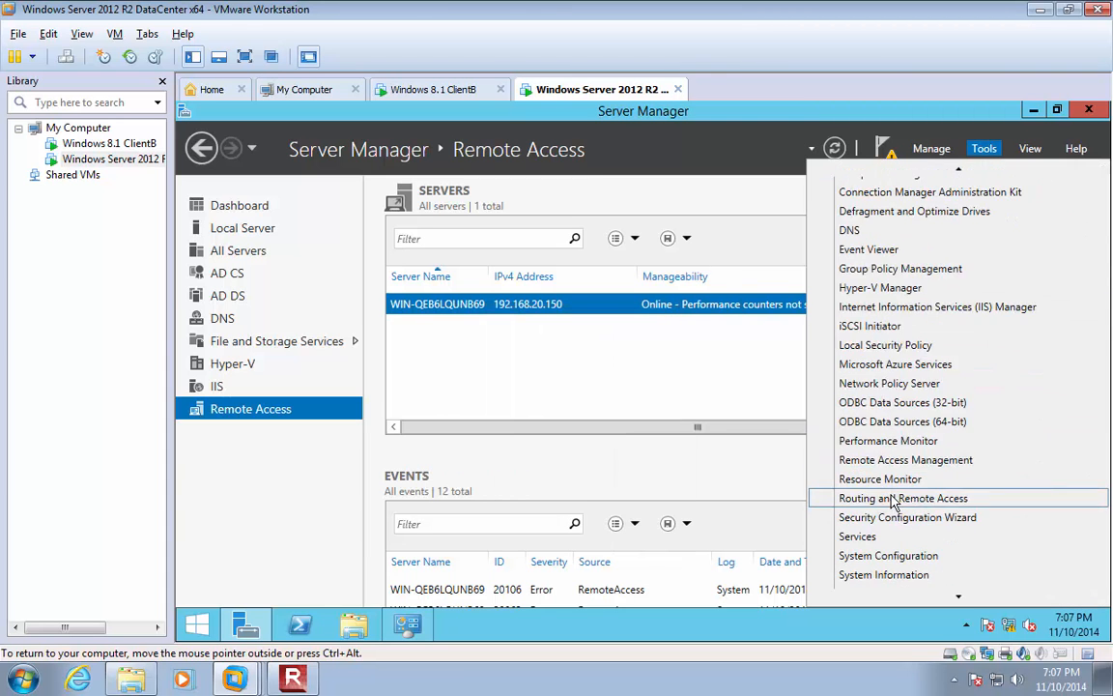
scroll(887, 548, down, 1)
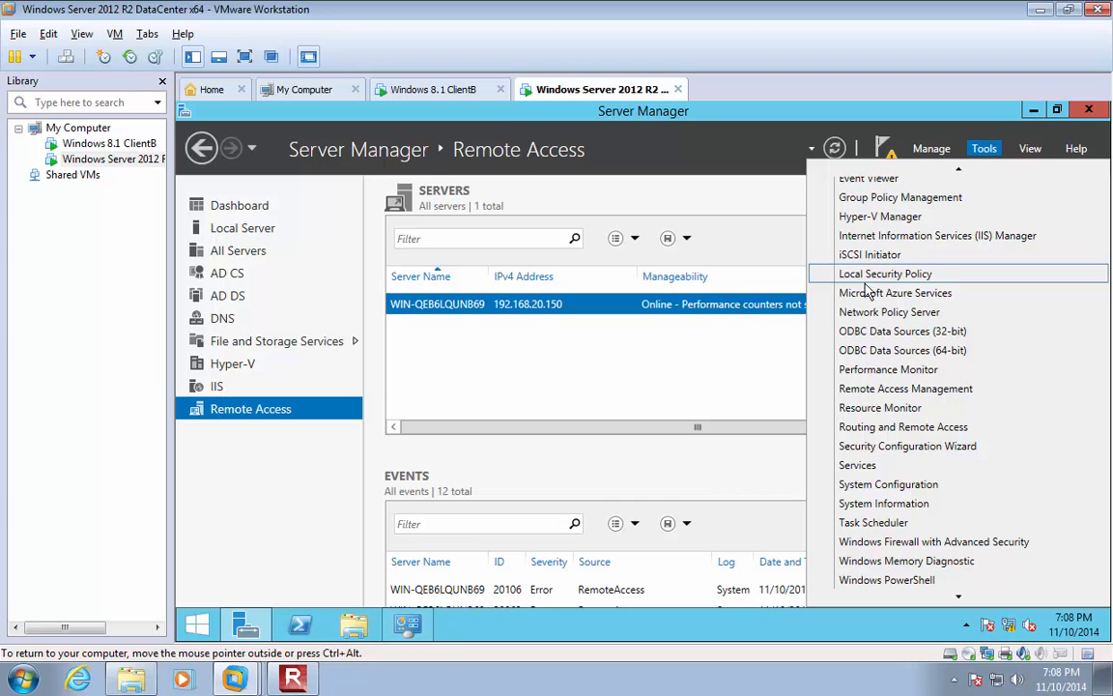
click(871, 389)
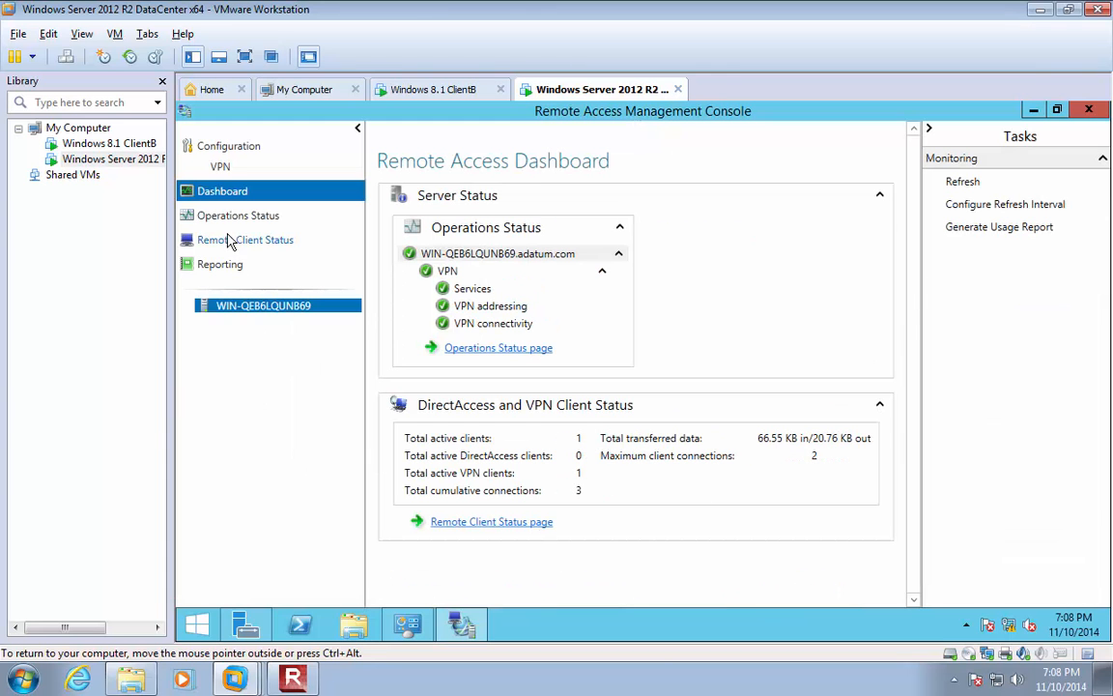
Step: Open the RRAS console from the VPN page and show the server's Security tab Authentication Methods
click(220, 170)
click(392, 211)
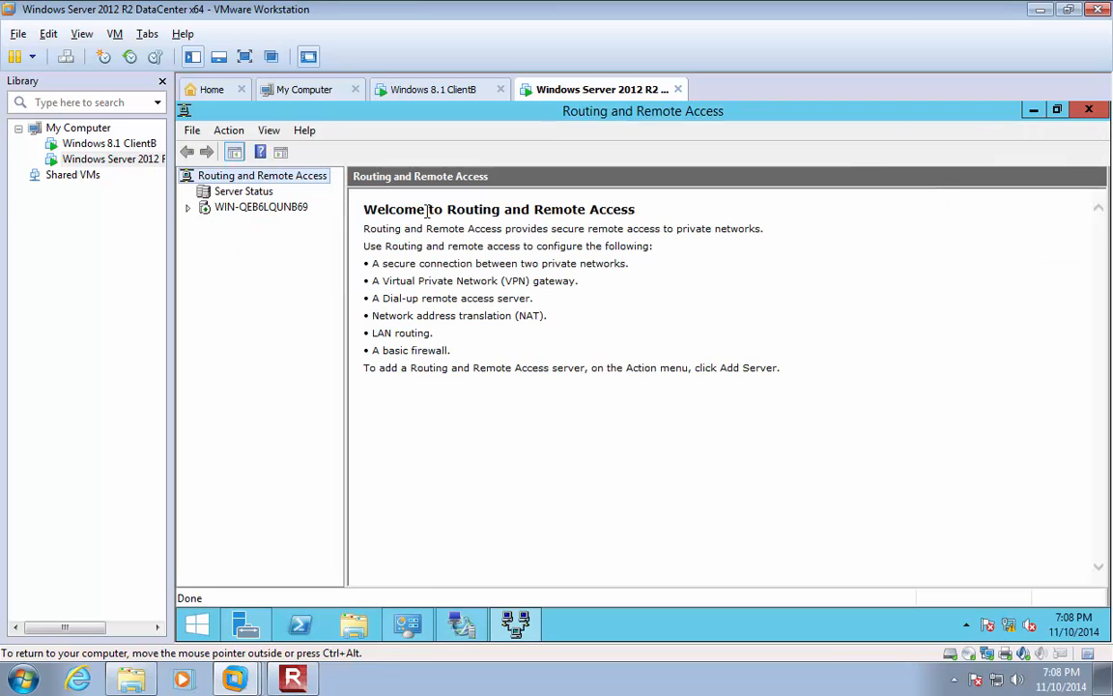
right_click(241, 209)
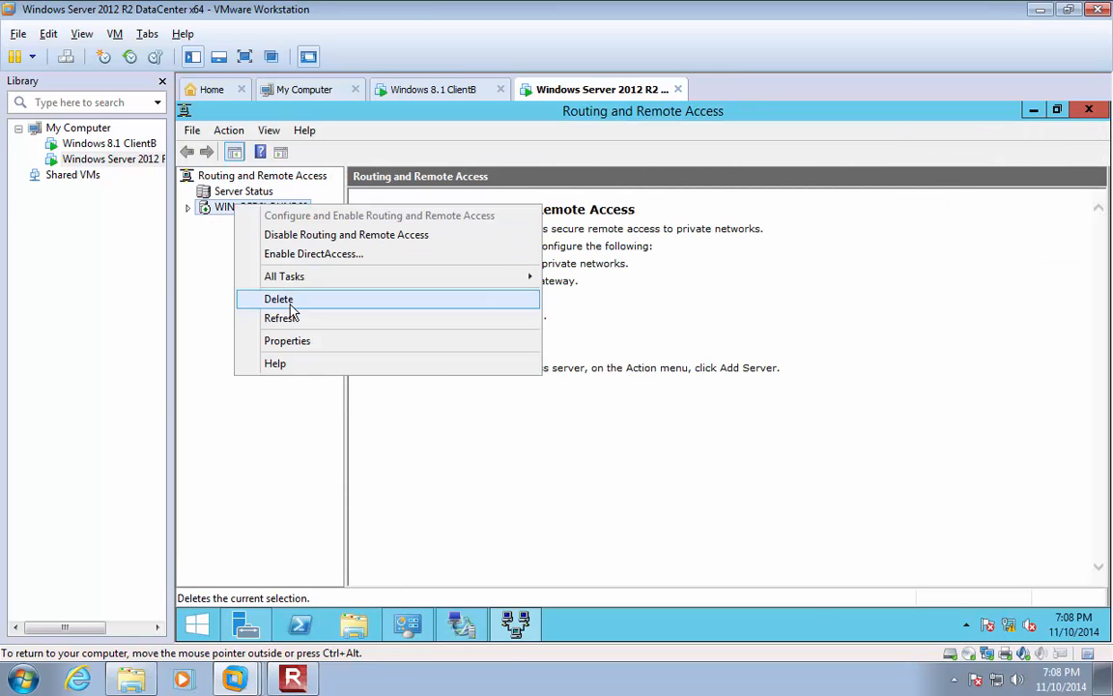
click(290, 341)
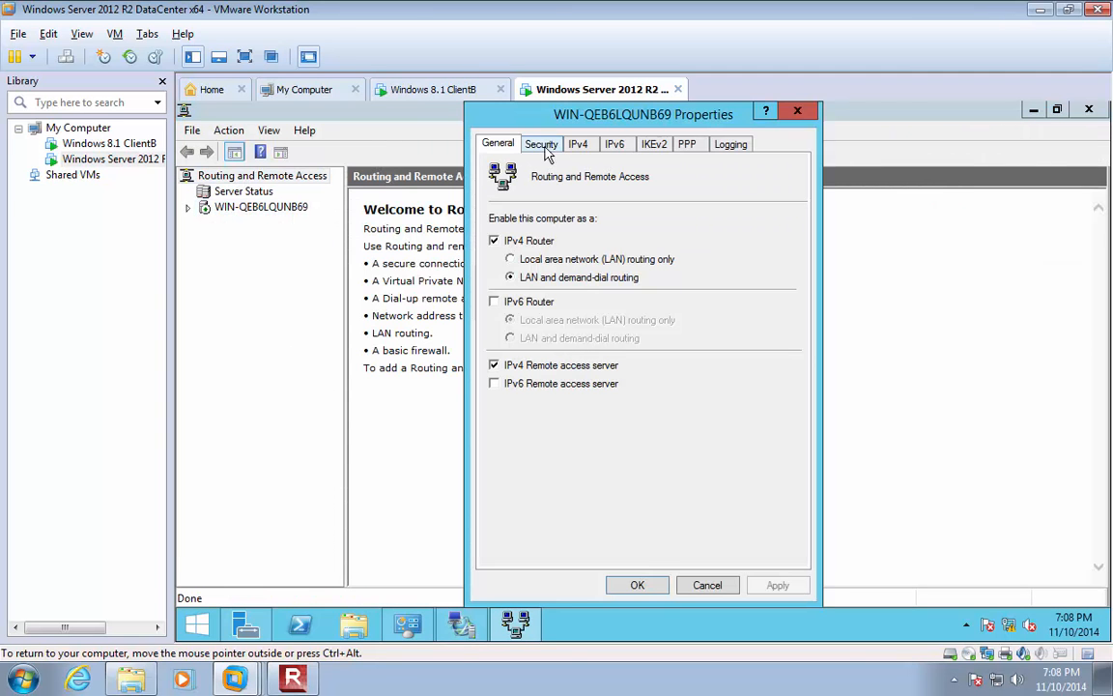
click(544, 145)
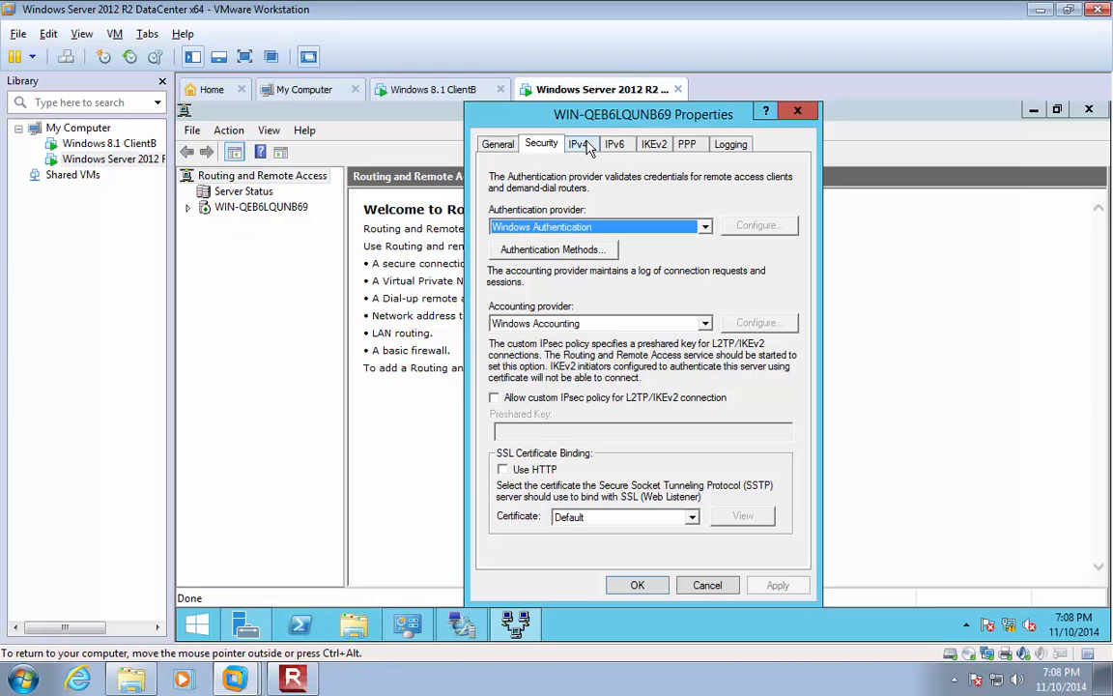
click(580, 144)
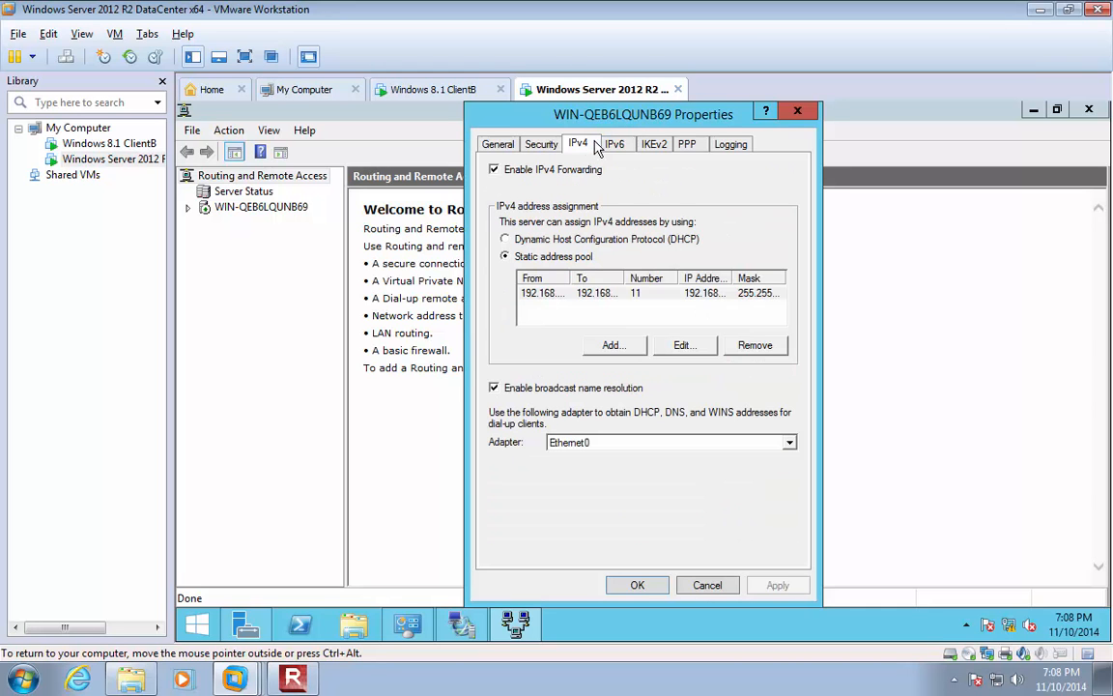
click(544, 145)
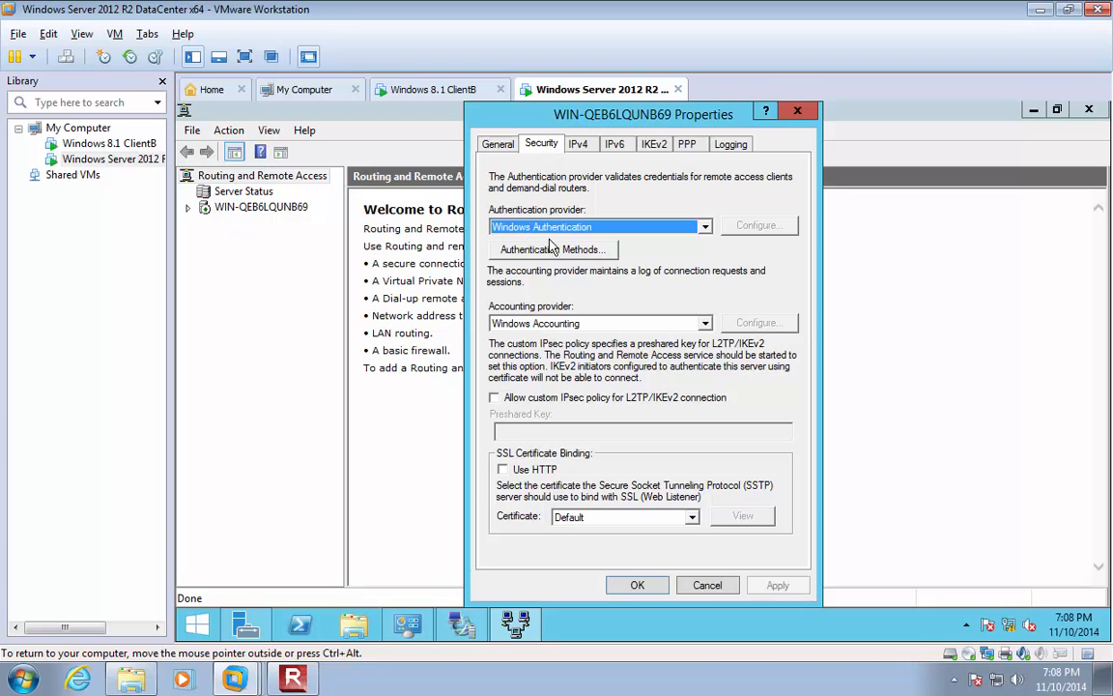
click(512, 252)
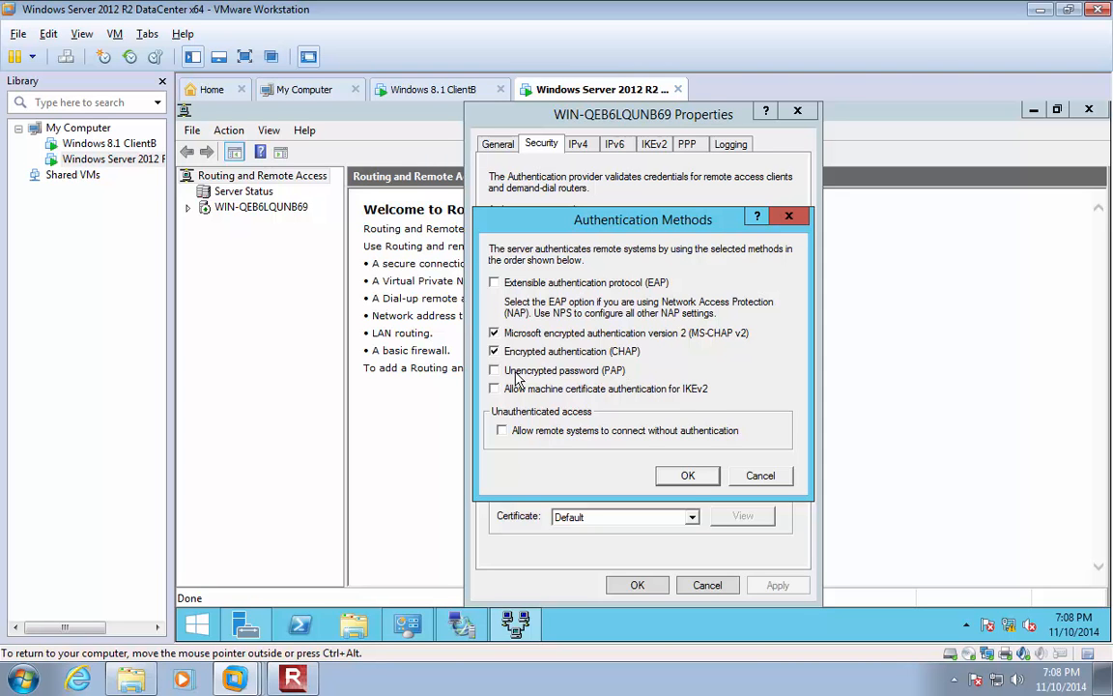
Step: Cancel out of Authentication Methods twice, then cancel the server Properties dialog
click(776, 478)
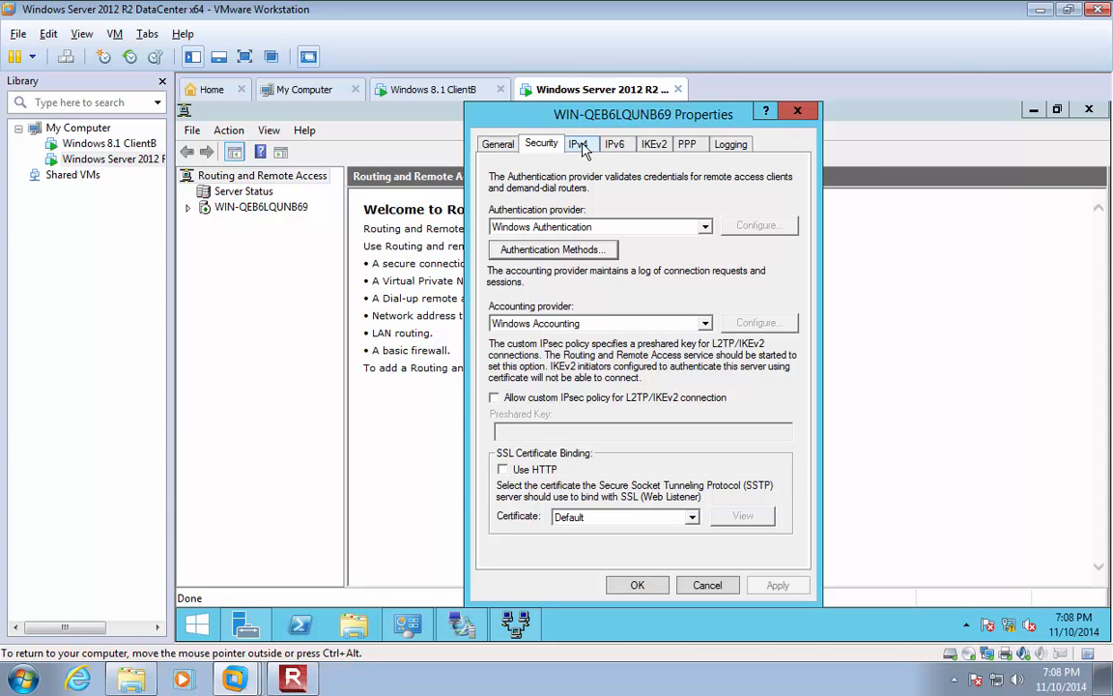
click(594, 254)
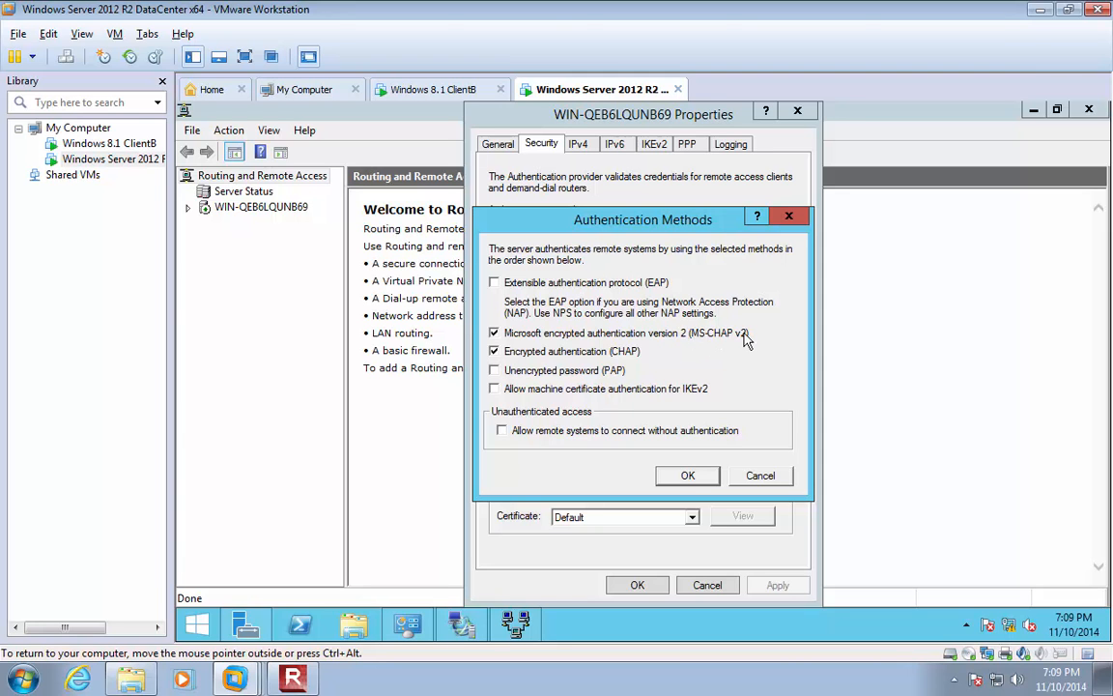
click(764, 478)
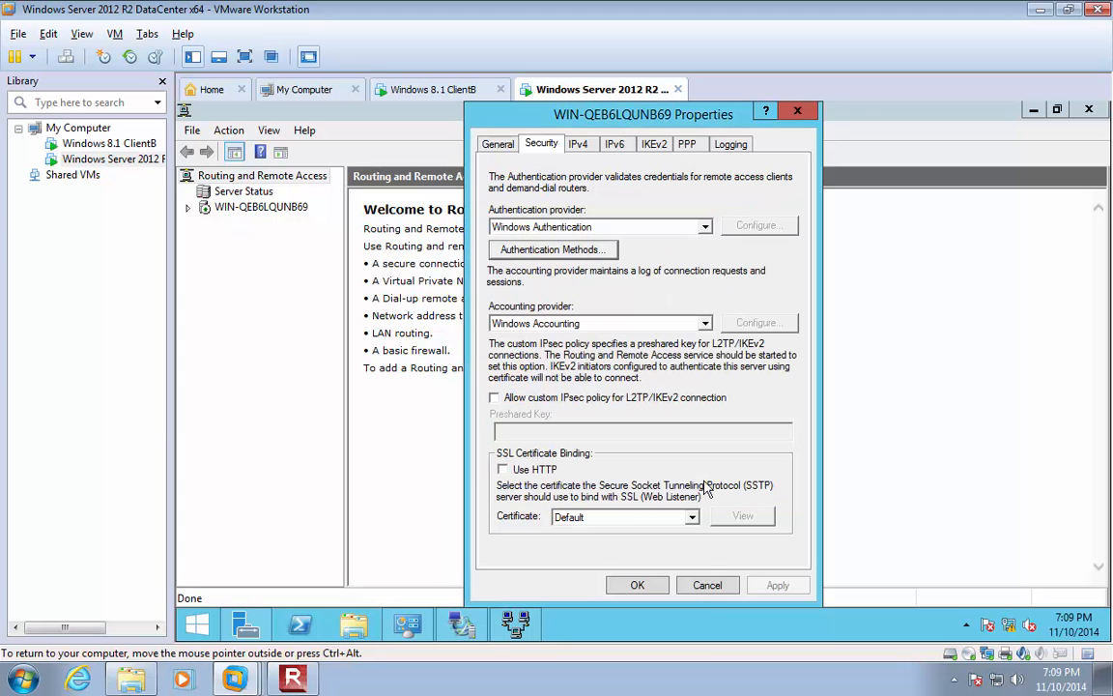
click(707, 585)
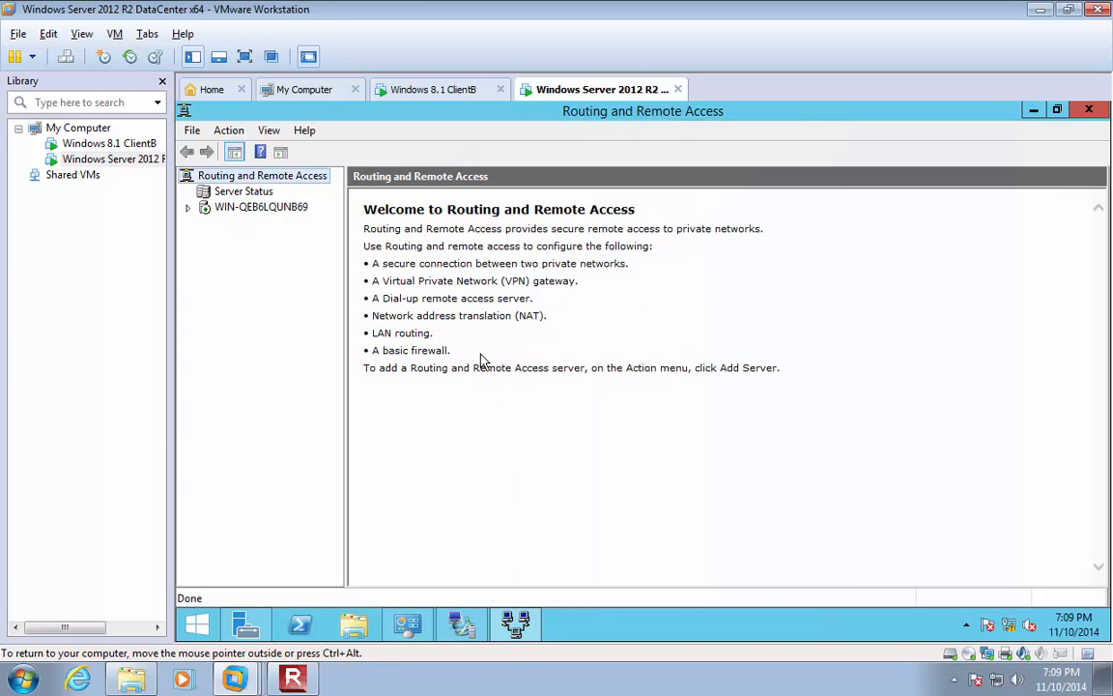